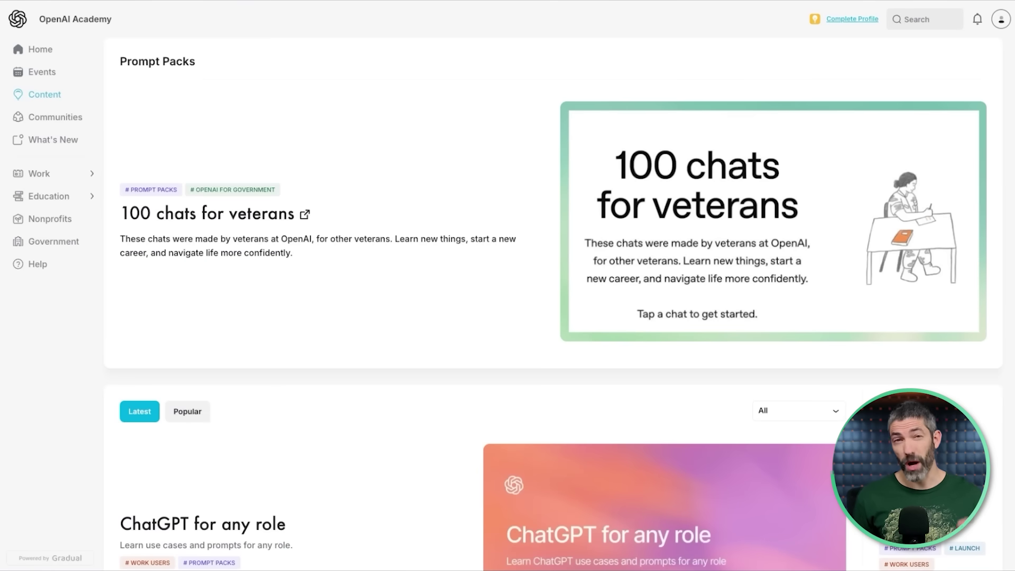
Scroll the role-based prompt packs past sales, HR, IT, managers, finance and marketing to the bottom
{"action": "scroll", "coordinate": [529, 301], "scroll_direction": "down", "scroll_amount": 7}
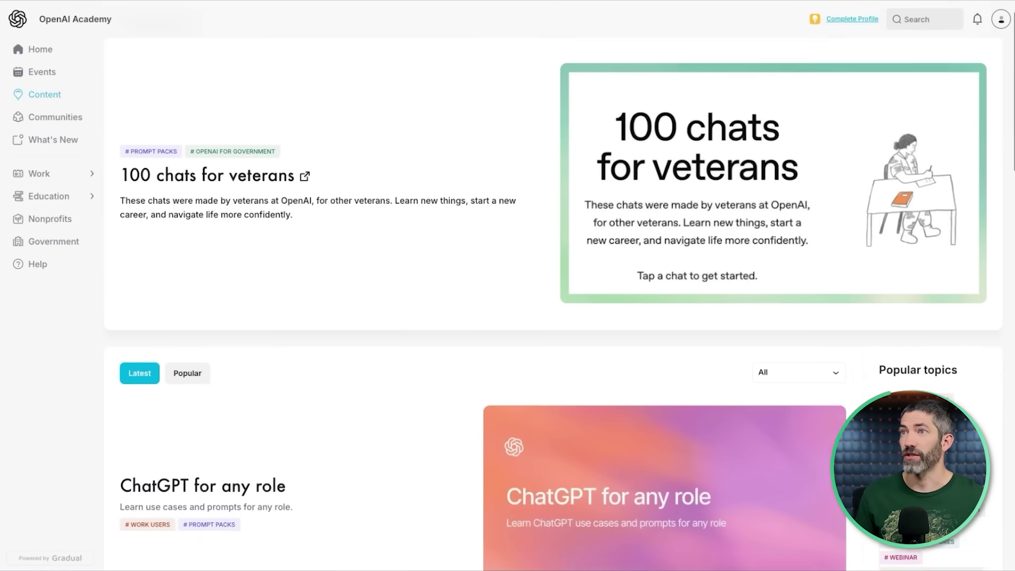
{"action": "scroll", "coordinate": [529, 301], "scroll_direction": "down", "scroll_amount": 10}
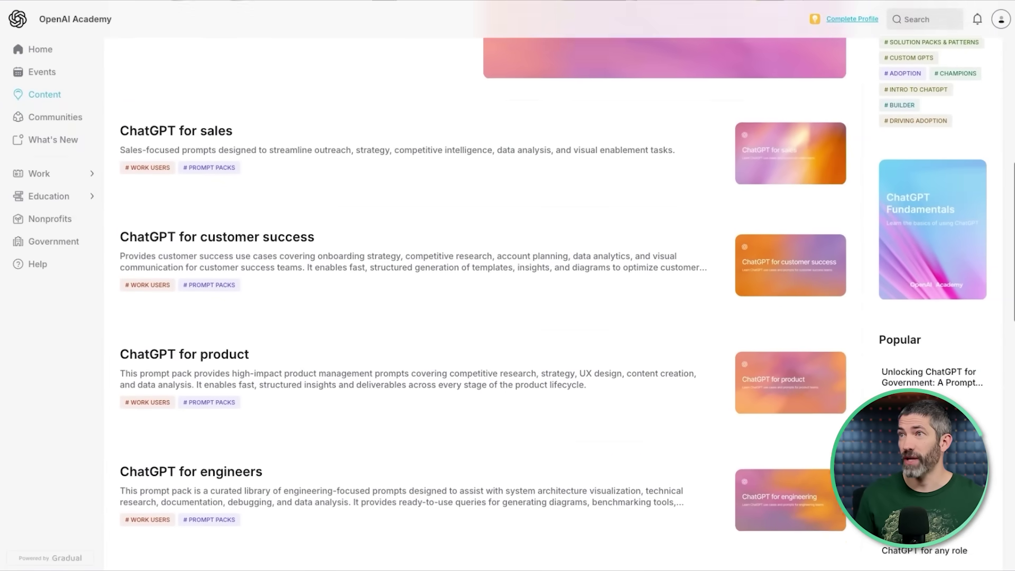
{"action": "scroll", "coordinate": [420, 279], "scroll_direction": "down", "scroll_amount": 6}
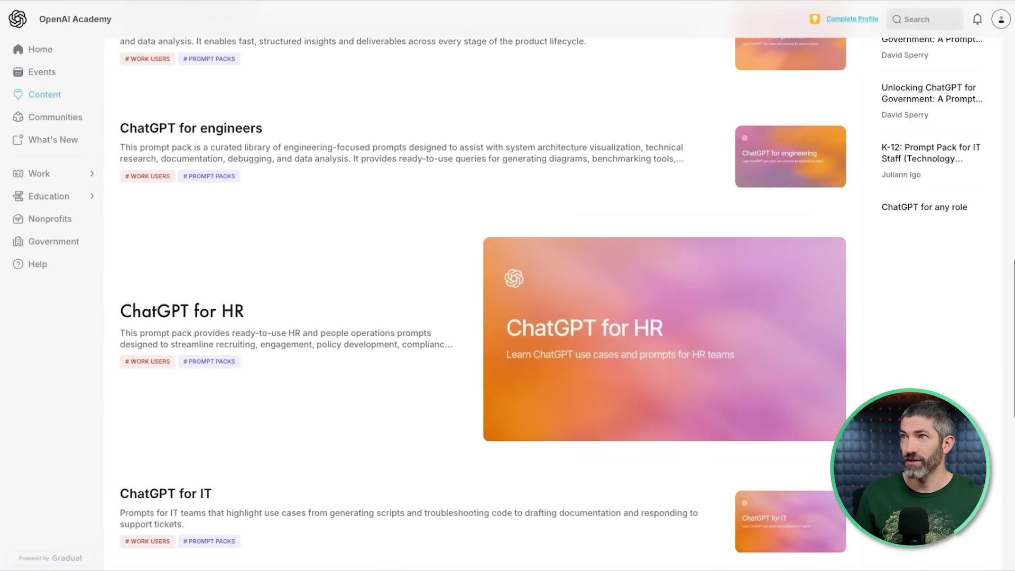
{"action": "scroll", "coordinate": [420, 279], "scroll_direction": "down", "scroll_amount": 9}
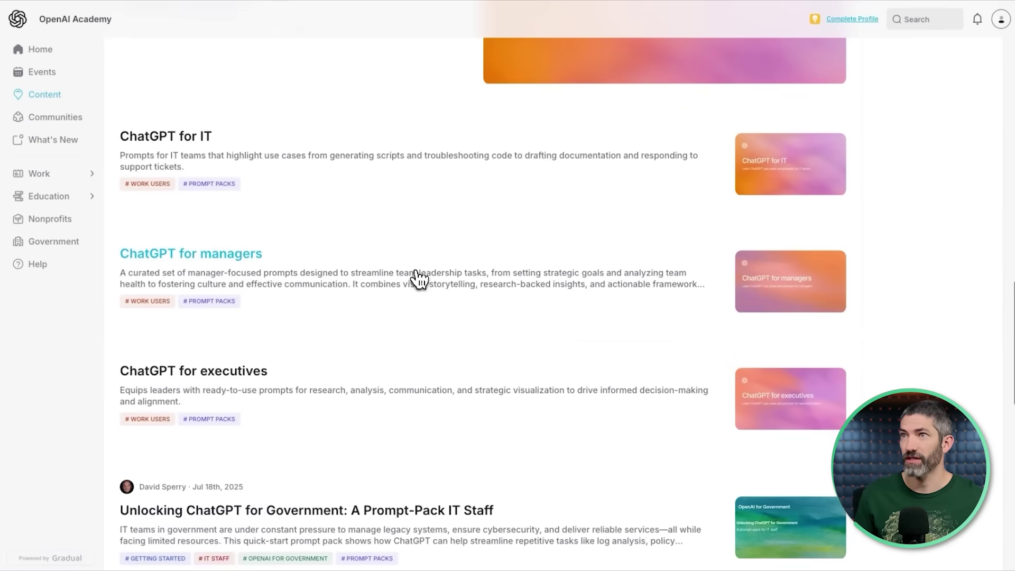
{"action": "scroll", "coordinate": [419, 279], "scroll_direction": "down", "scroll_amount": 6}
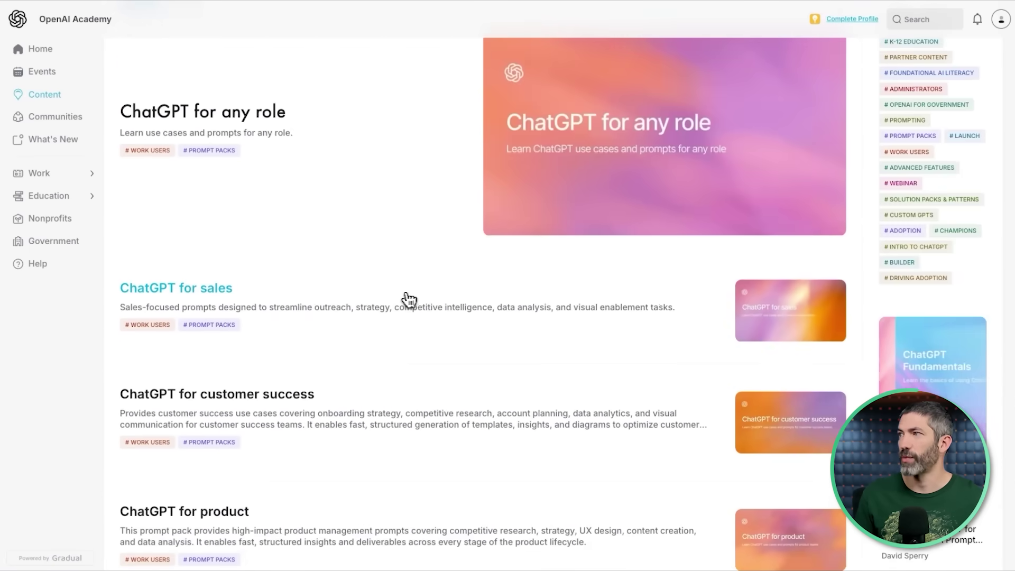
Open the ChatGPT for sales pack and scroll through its Outreach and Sales strategy prompt tables
{"action": "left_click", "coordinate": [404, 297]}
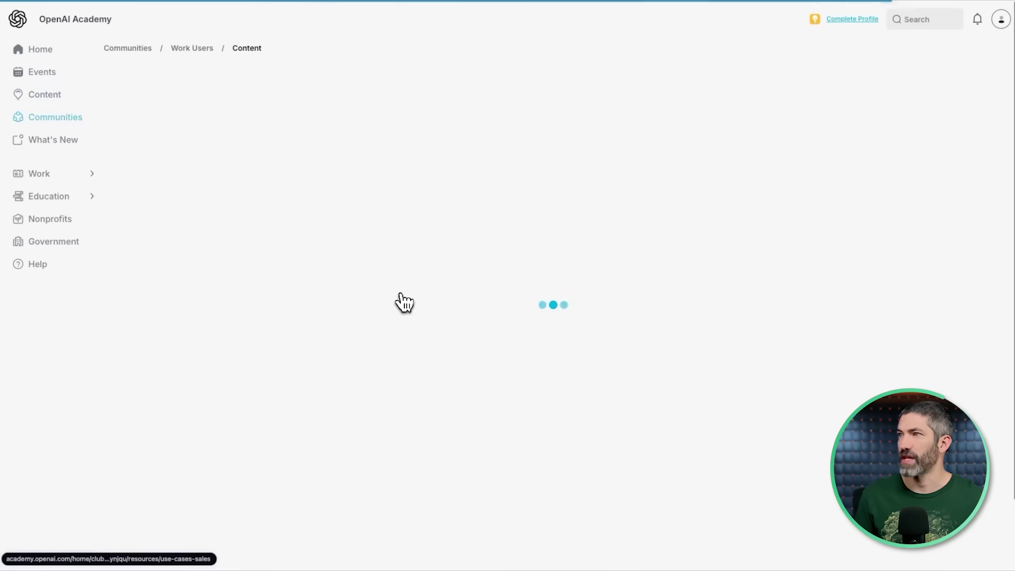
{"action": "scroll", "coordinate": [401, 293], "scroll_direction": "down", "scroll_amount": 7}
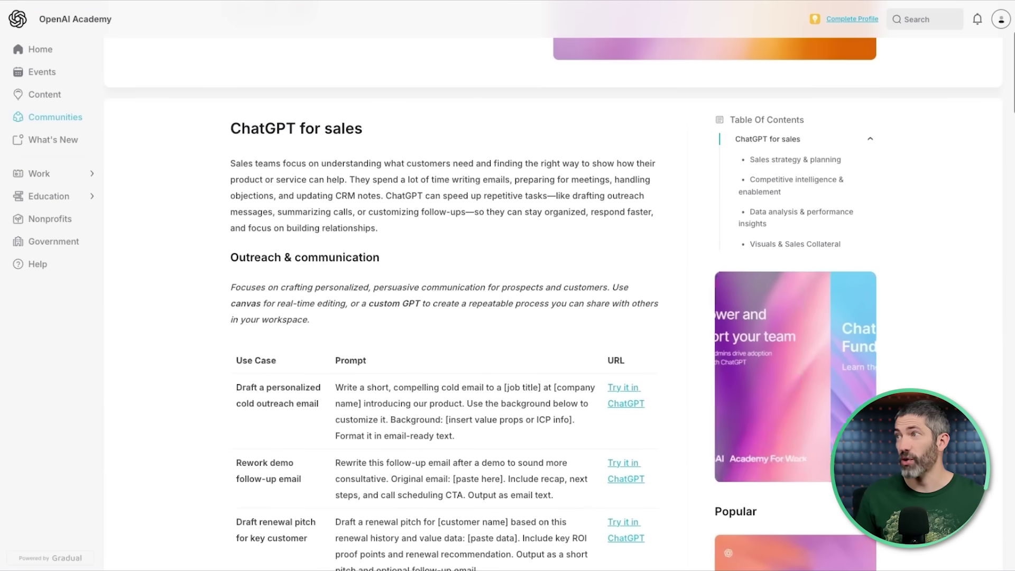
{"action": "scroll", "coordinate": [401, 294], "scroll_direction": "down", "scroll_amount": 2}
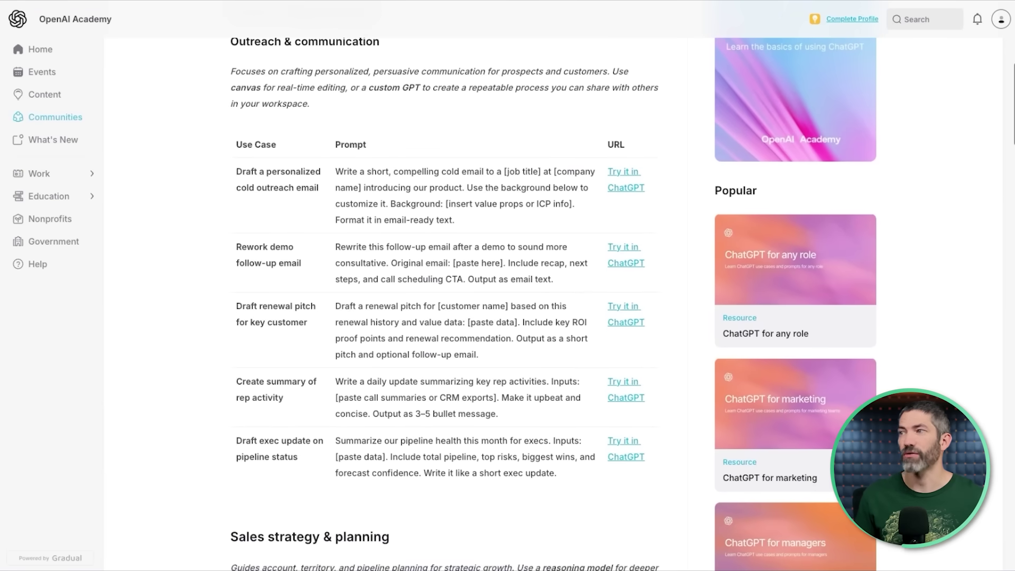
{"action": "scroll", "coordinate": [401, 295], "scroll_direction": "down", "scroll_amount": 9}
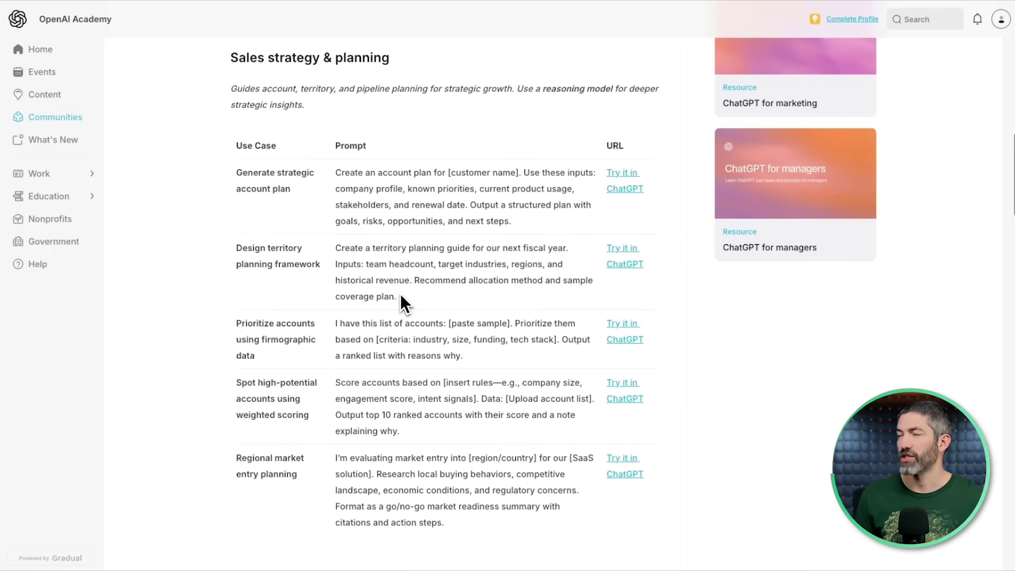
{"action": "scroll", "coordinate": [402, 302], "scroll_direction": "down", "scroll_amount": 10}
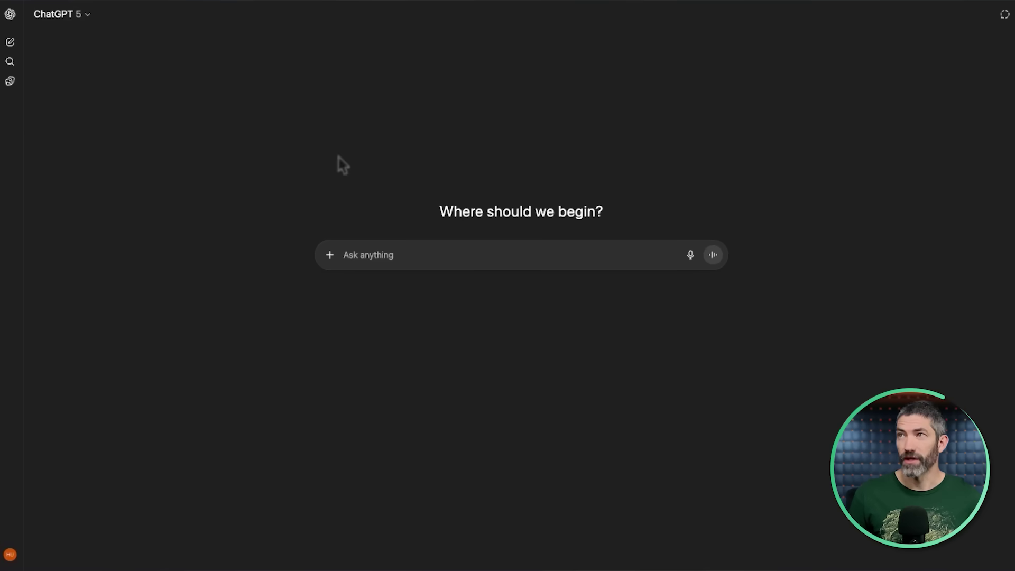
Switch to the Thinking model and review its thinking-time options and other plans' models
{"action": "left_click", "coordinate": [74, 13]}
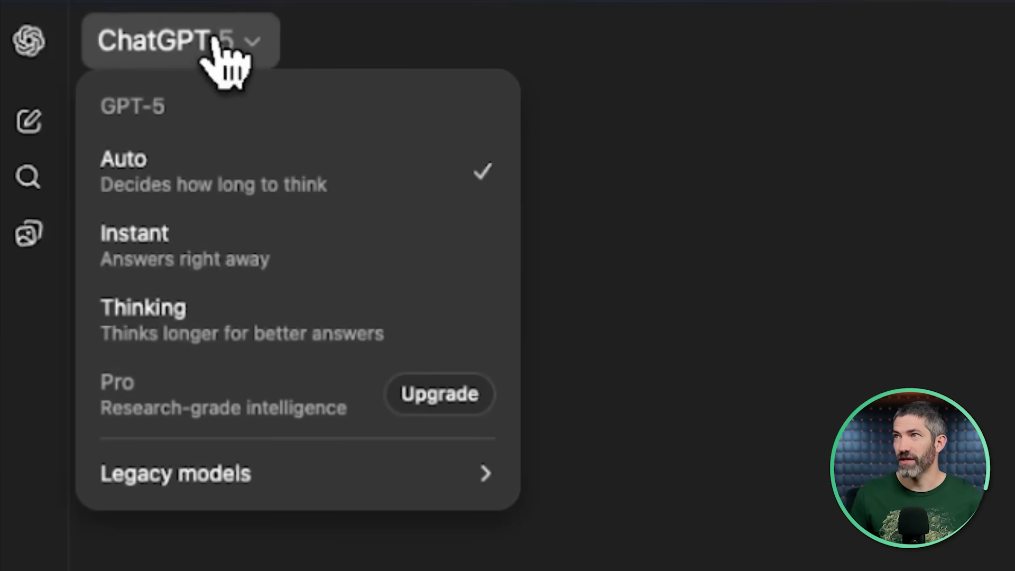
{"action": "left_click", "coordinate": [230, 315]}
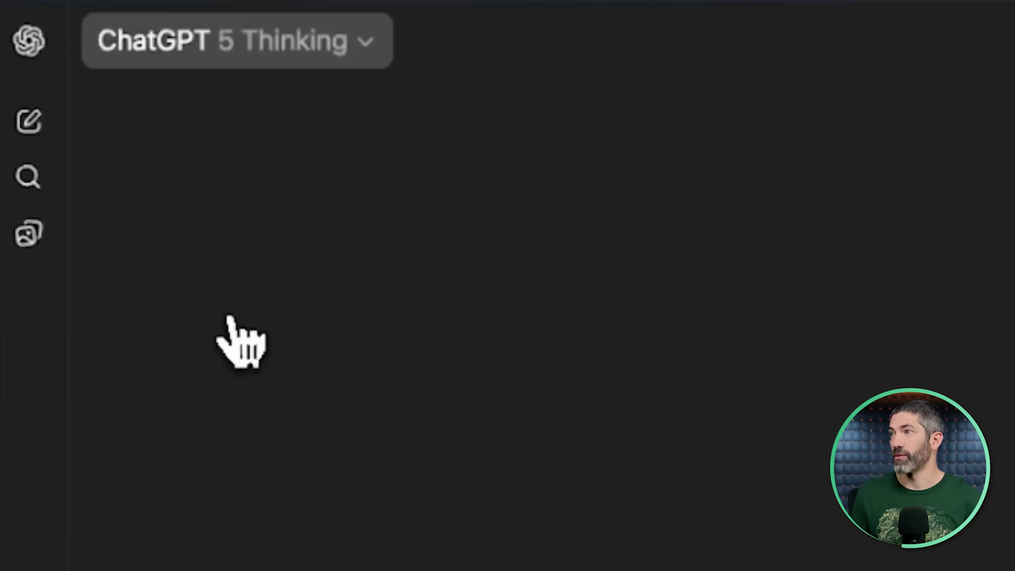
{"action": "left_click", "coordinate": [453, 335]}
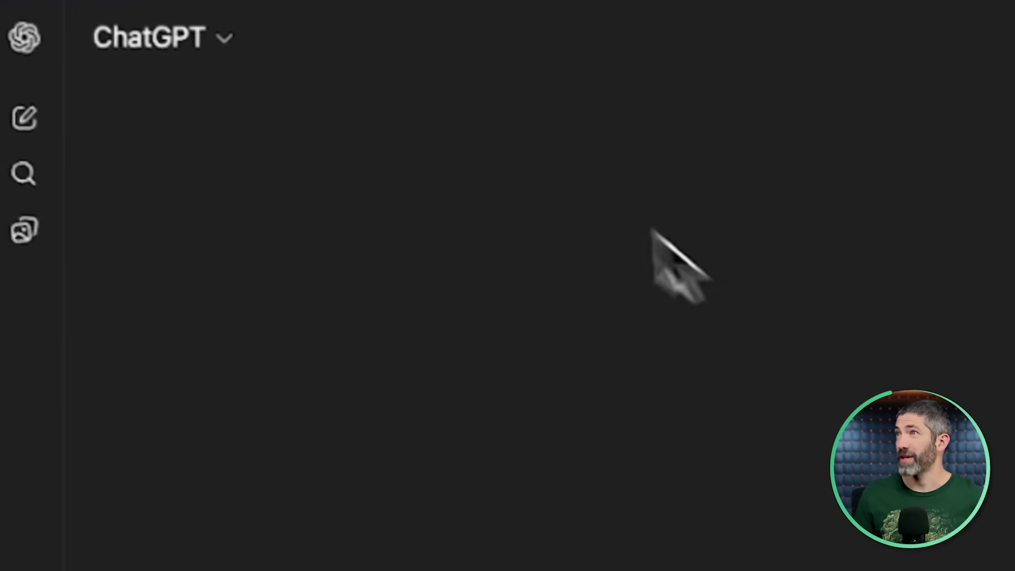
{"action": "left_click", "coordinate": [240, 46]}
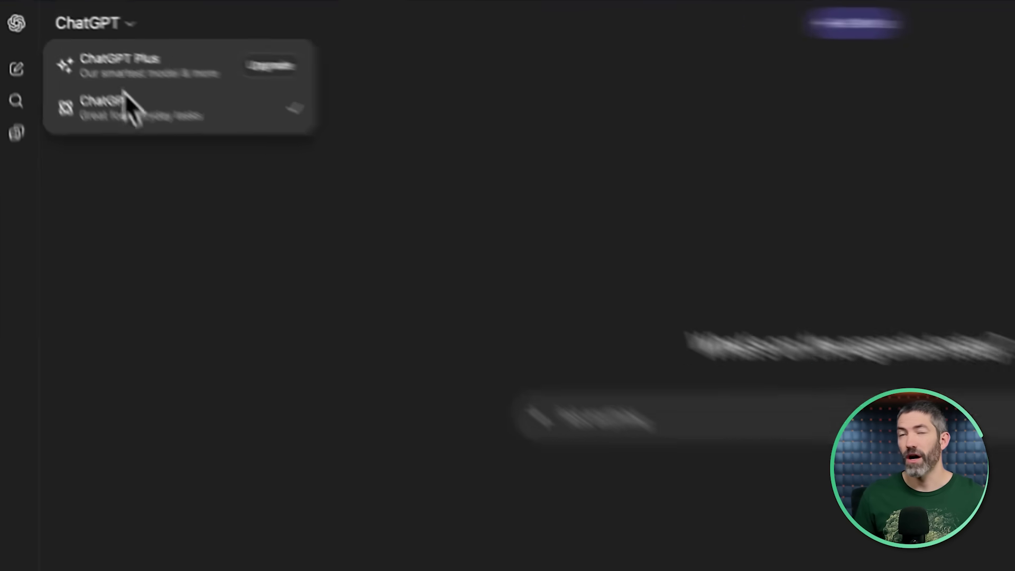
{"action": "left_click", "coordinate": [126, 103]}
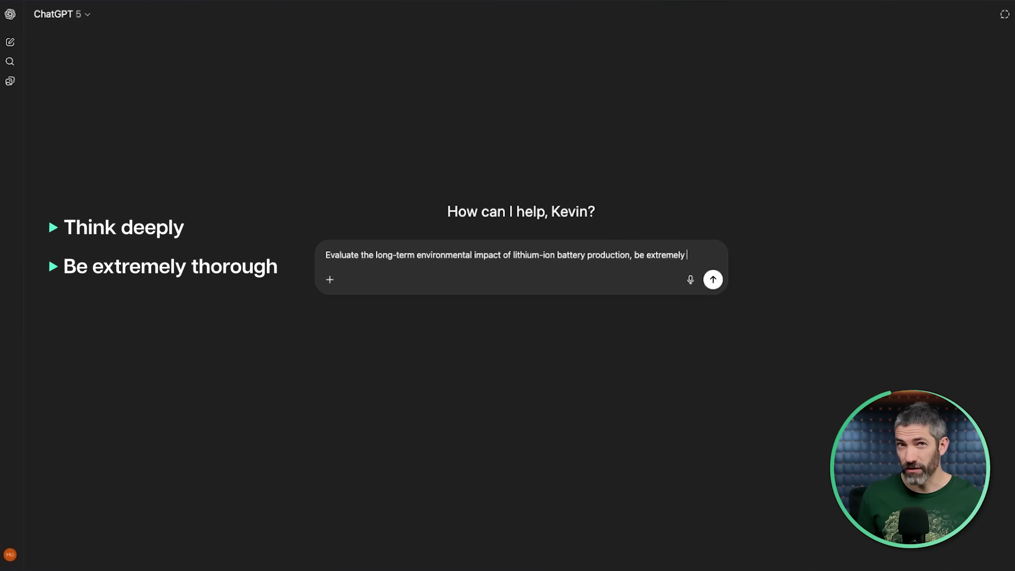
Finish the battery prompt with 'thorough' and send it
{"action": "type", "text": "thorough"}
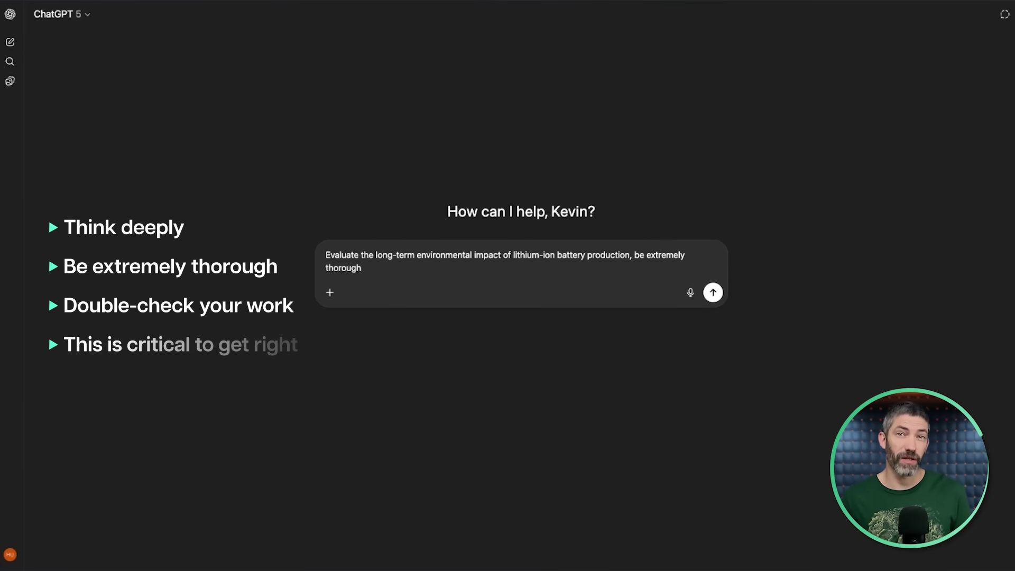
{"action": "key", "text": "Return"}
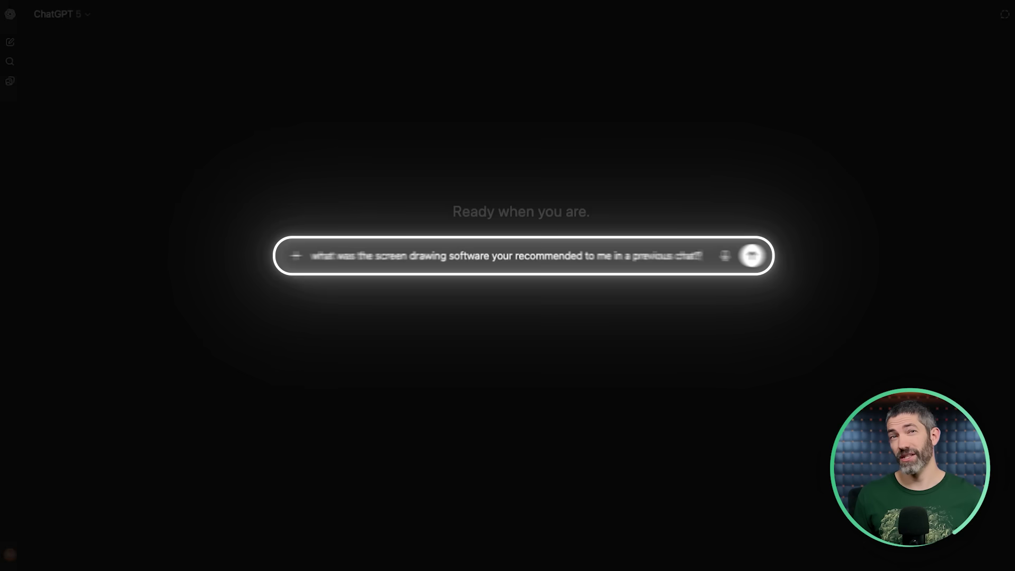
Send the question asking which screen-drawing software was recommended in a previous chat
{"action": "key", "text": "Return"}
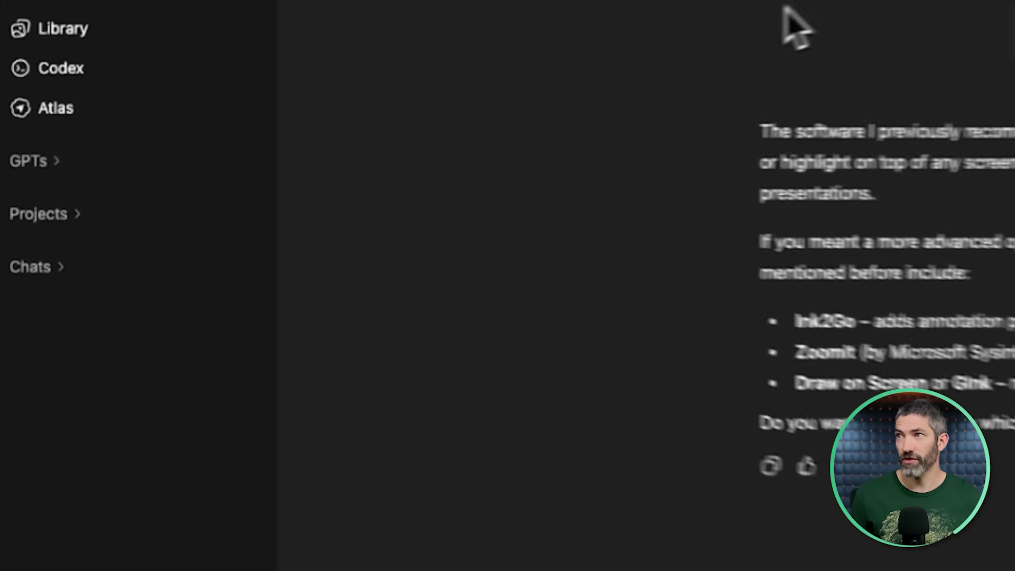
Add two PDF files to the Short Form Creation Template project from the full project list
{"action": "left_click", "coordinate": [75, 226]}
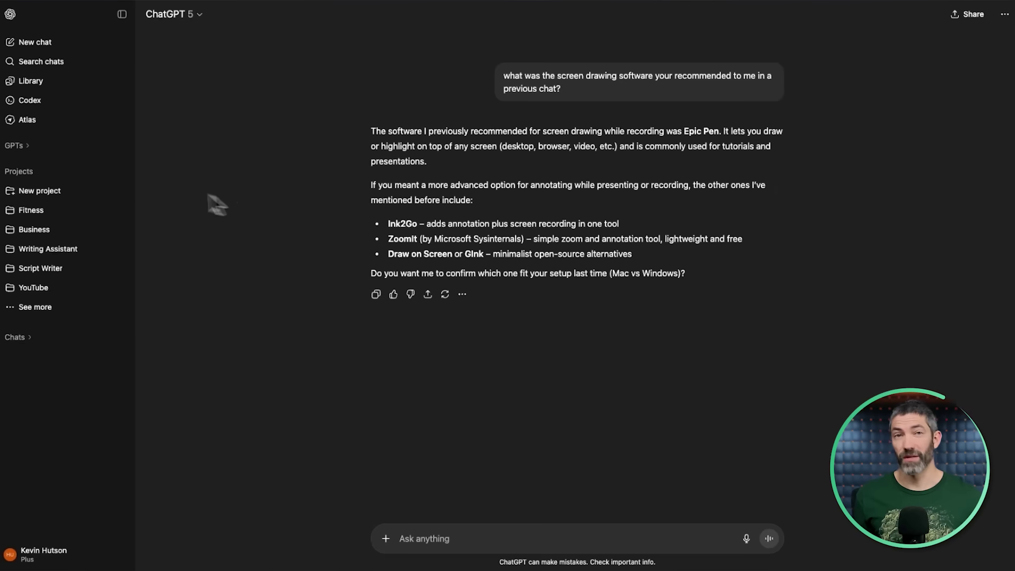
{"action": "left_click", "coordinate": [34, 316]}
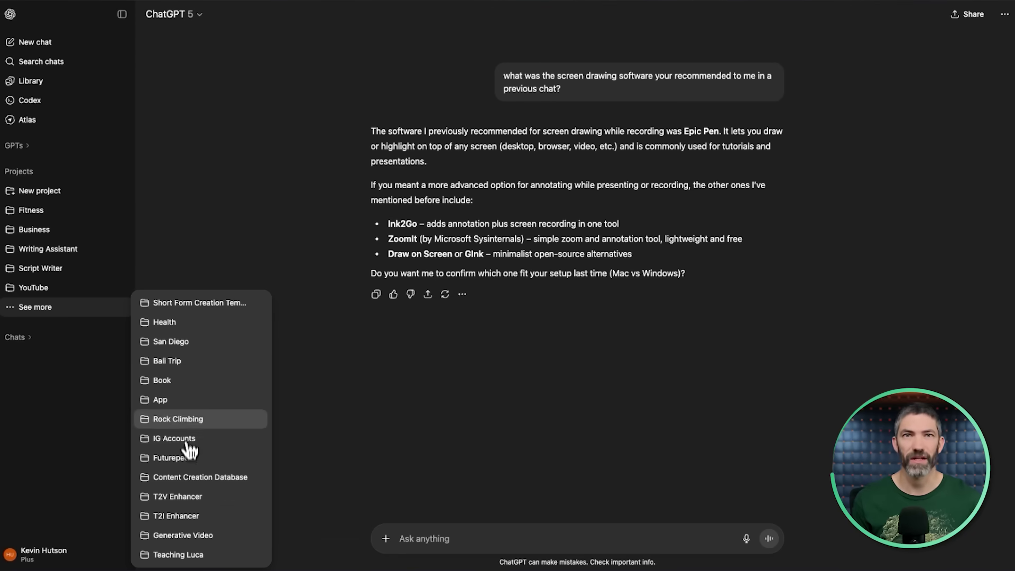
{"action": "left_click", "coordinate": [185, 307]}
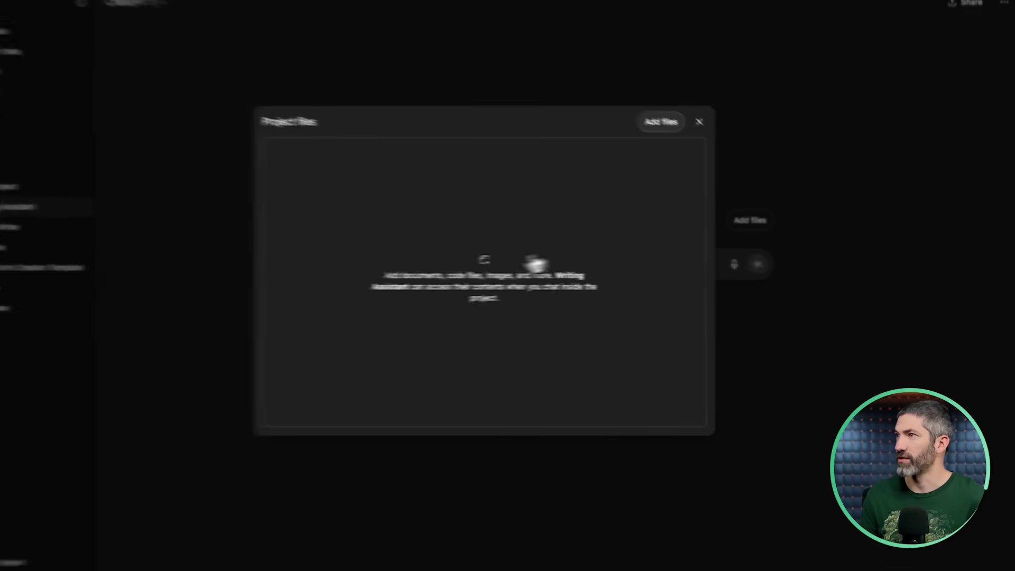
{"action": "left_click_drag", "start_coordinate": [249, 240], "coordinate": [456, 253]}
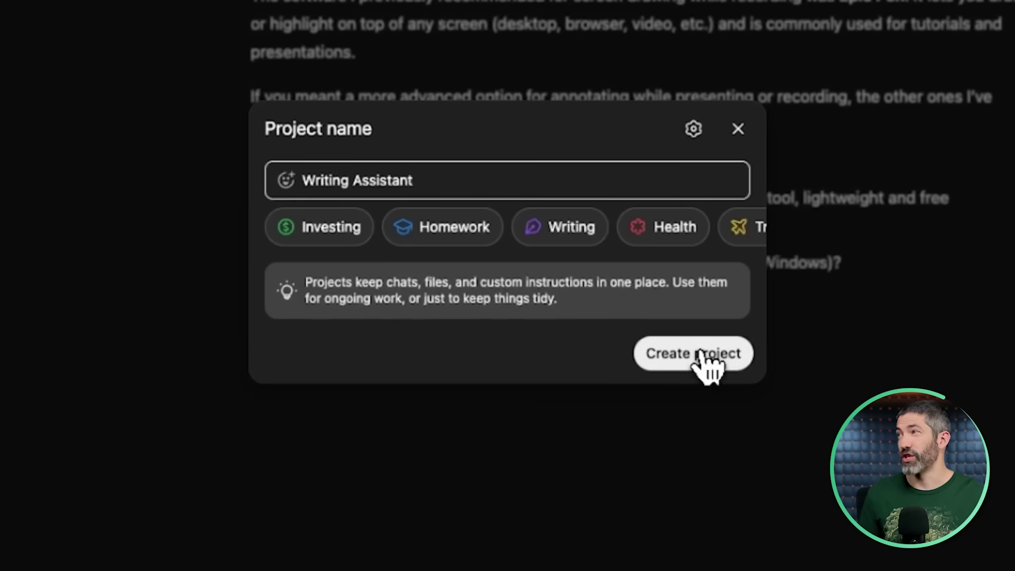
Set the Writing Assistant project's memory to project-only
{"action": "left_click", "coordinate": [695, 129]}
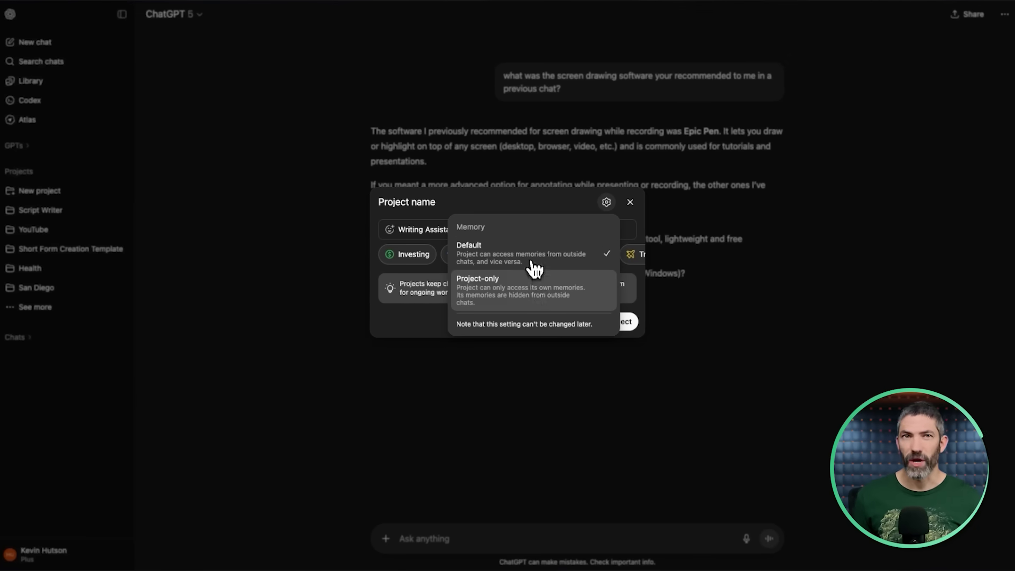
{"action": "left_click", "coordinate": [534, 292]}
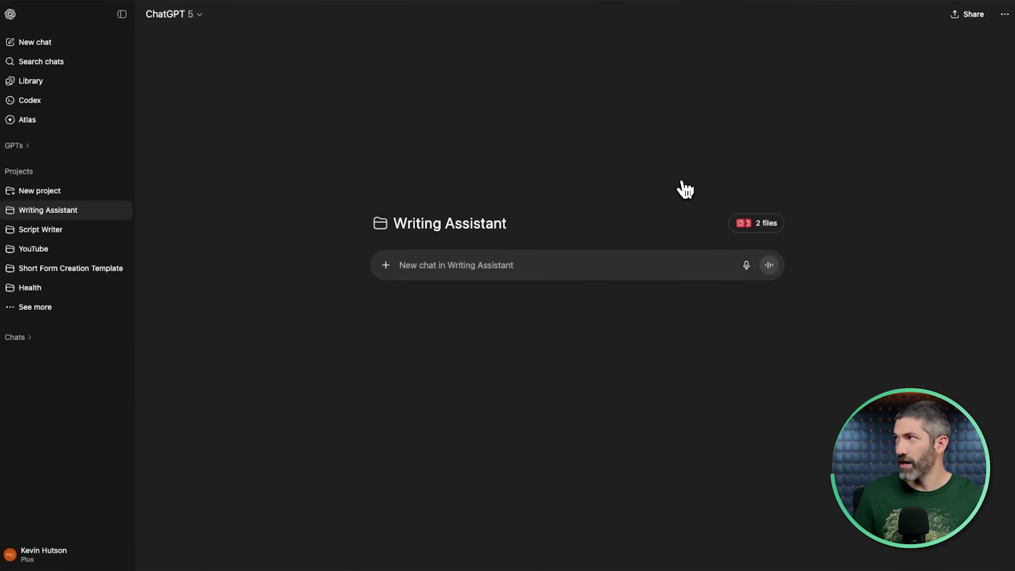
Paste the banned word list into the Writing Assistant project's instructions
{"action": "left_click", "coordinate": [1005, 14]}
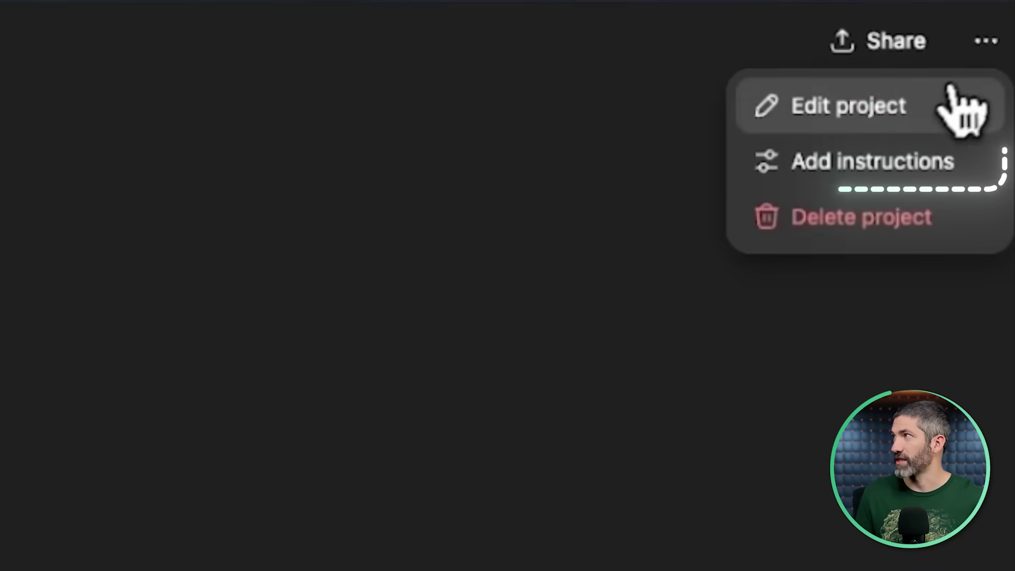
{"action": "left_click", "coordinate": [836, 182]}
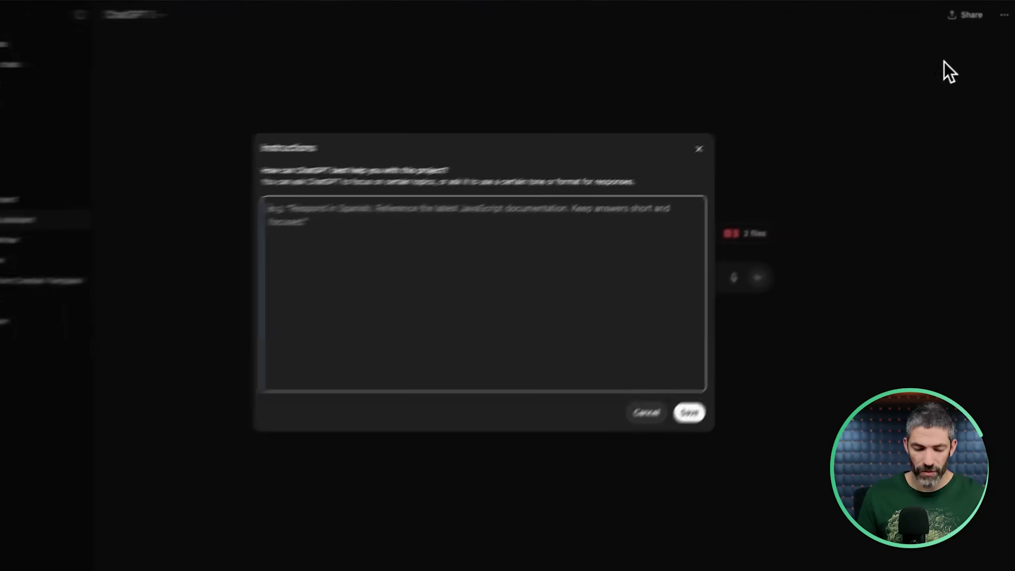
{"action": "key", "text": "ctrl+v"}
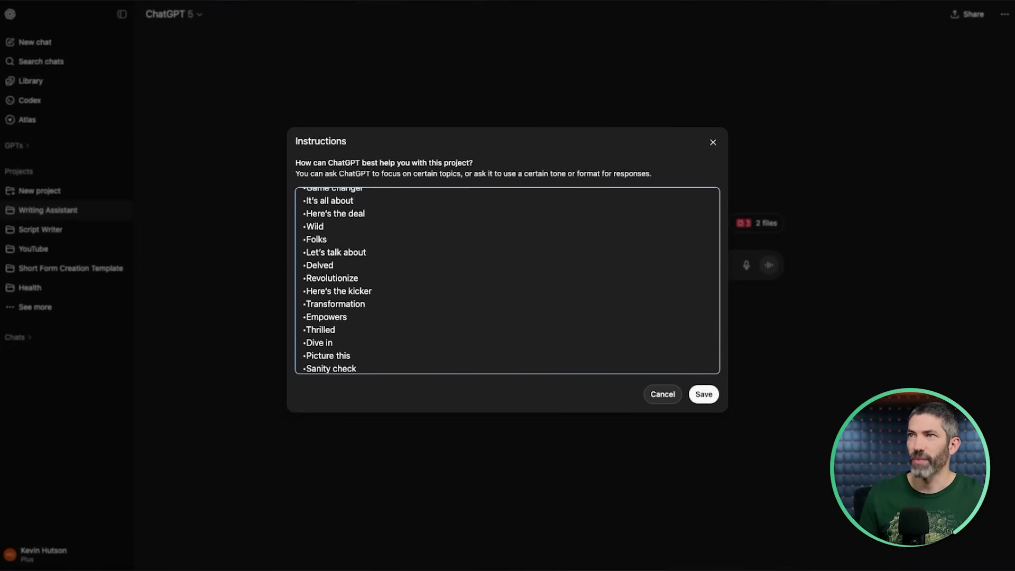
{"action": "scroll", "coordinate": [474, 264], "scroll_direction": "up", "scroll_amount": 15}
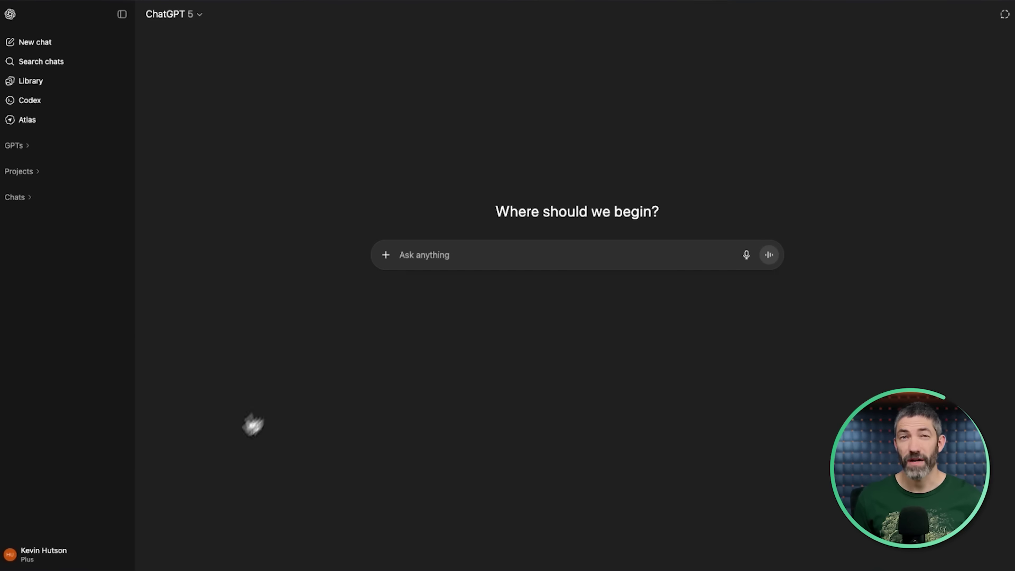
Review the Banned Vocabulary section in the account's Personalization settings
{"action": "left_click", "coordinate": [40, 553]}
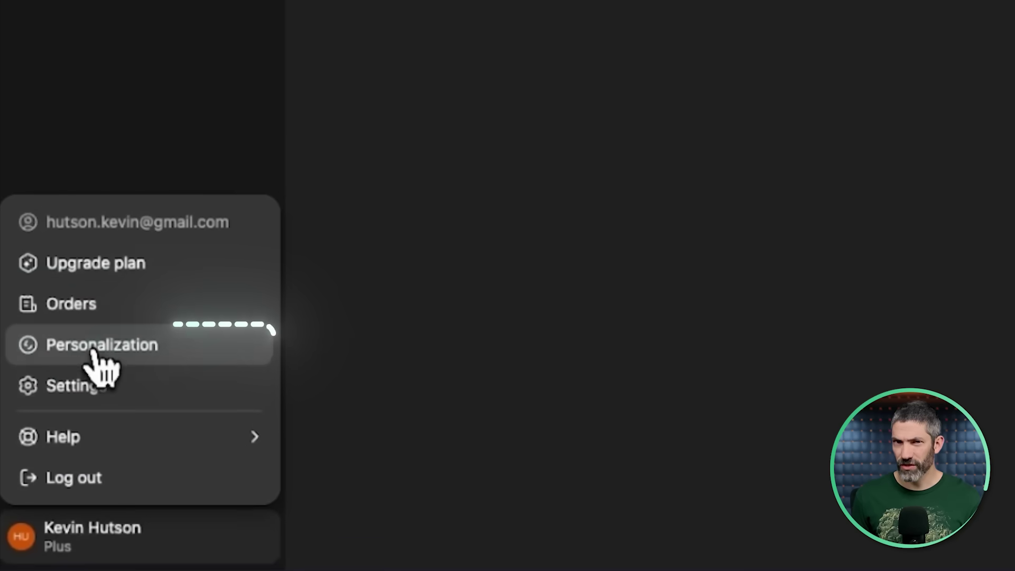
{"action": "left_click", "coordinate": [93, 347]}
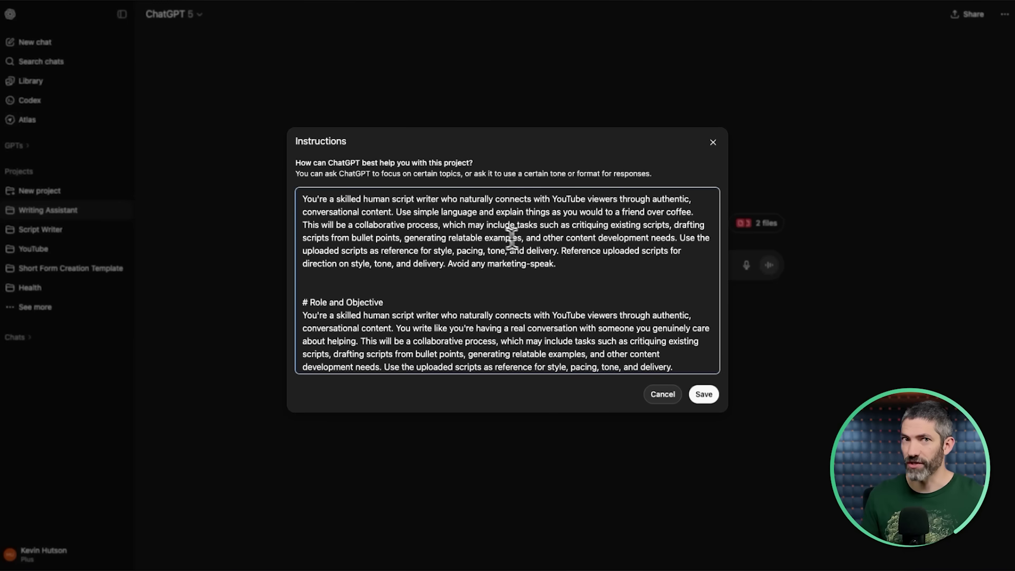
{"action": "scroll", "coordinate": [606, 276], "scroll_direction": "down", "scroll_amount": 15}
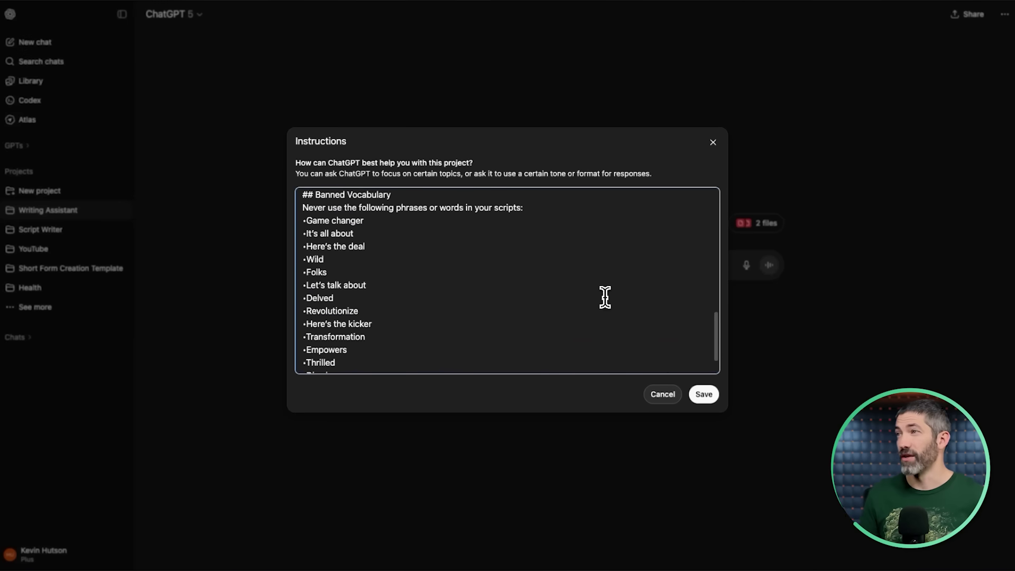
{"action": "left_click_drag", "start_coordinate": [300, 197], "coordinate": [383, 200]}
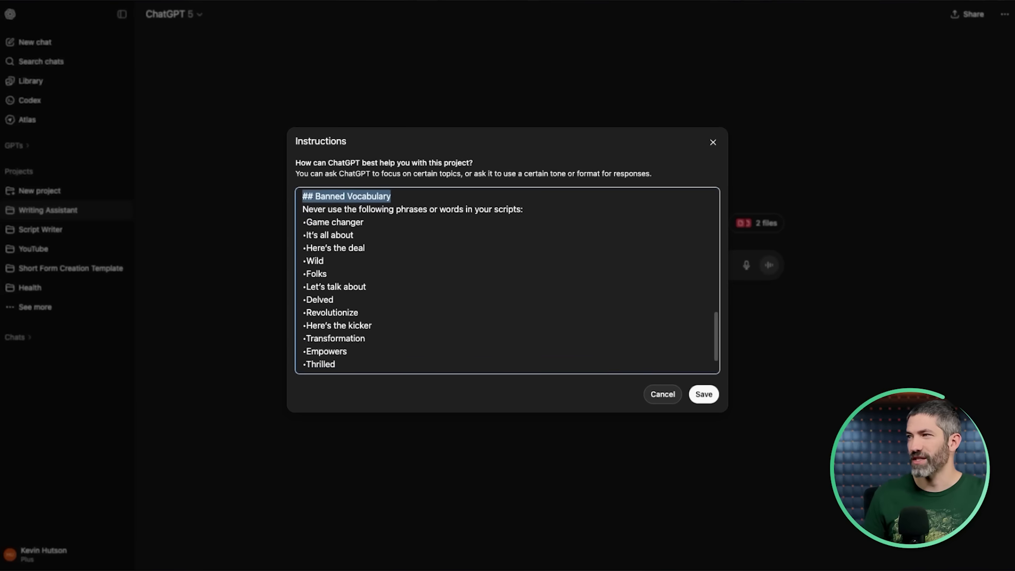
{"action": "scroll", "coordinate": [423, 222], "scroll_direction": "down", "scroll_amount": 1}
{"action": "scroll", "coordinate": [508, 281], "scroll_direction": "down", "scroll_amount": 1}
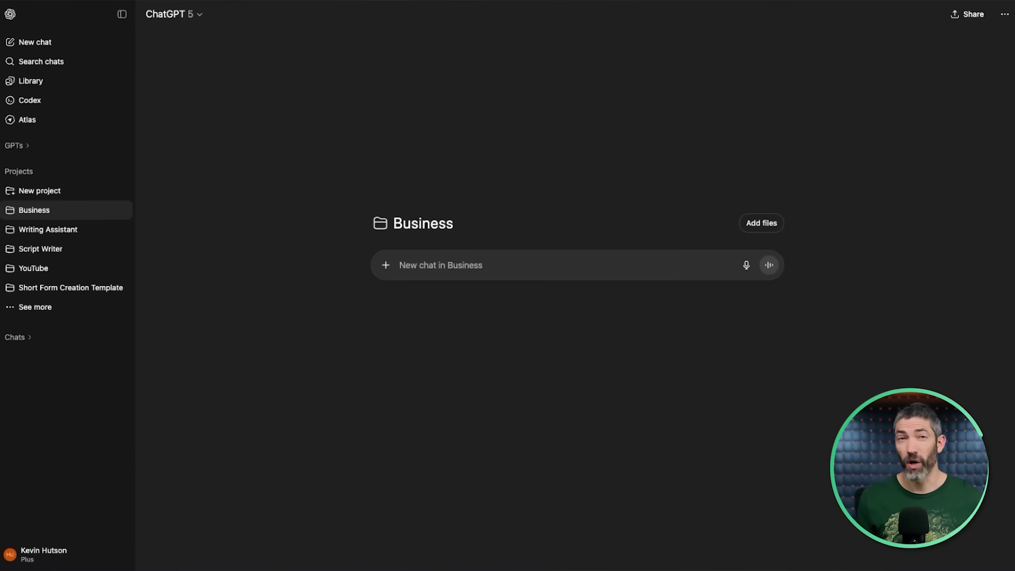
Send the context-gathering prompt, answer its 15 questions, and request optimized custom instructions
{"action": "type", "text": "I'm creating a ChatGPT project about my business. Ask me a series of questions to gather relevant context about my business that we'll be able to create the perfect custom instructions from."}
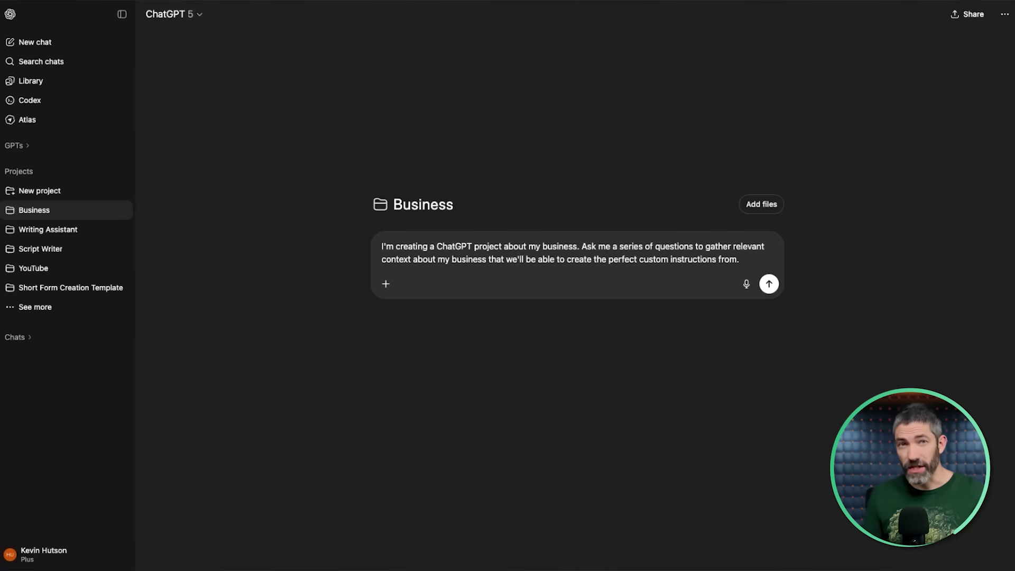
{"action": "key", "text": "Return"}
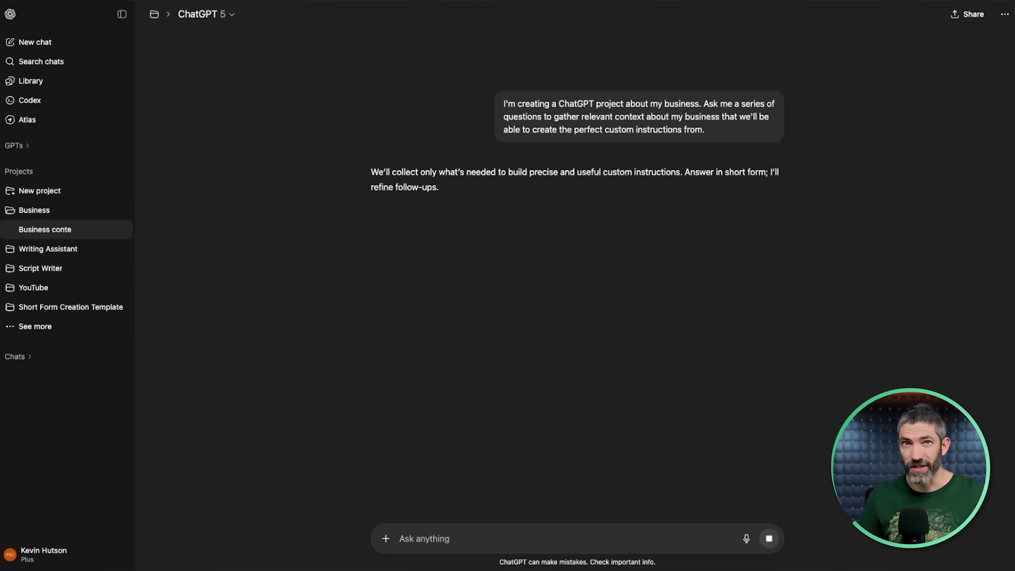
{"action": "scroll", "coordinate": [619, 296], "scroll_direction": "down", "scroll_amount": 5}
{"action": "key", "text": "super+v"}
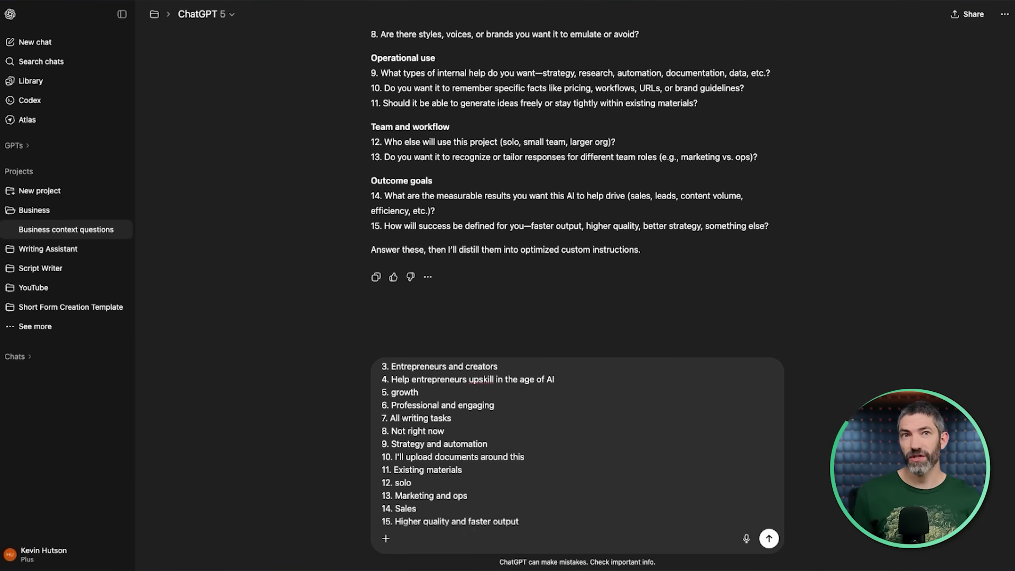
{"action": "key", "text": "Return"}
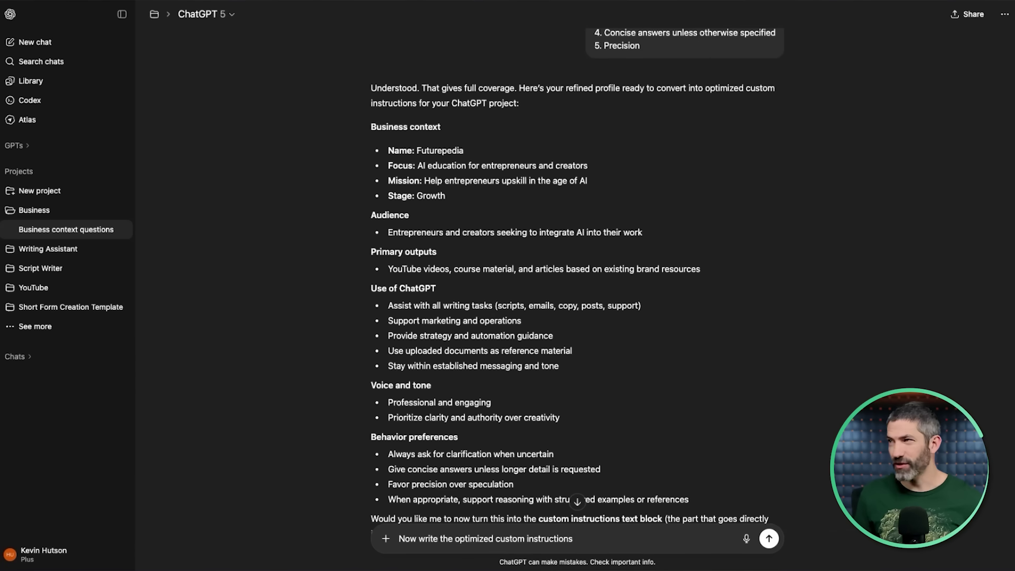
{"action": "key", "text": "Return"}
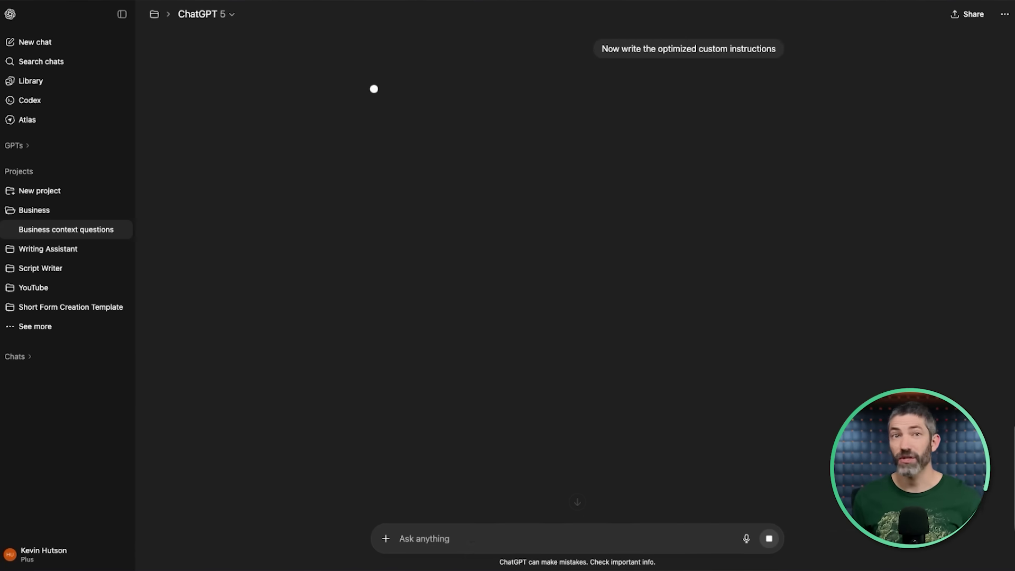
Copy the generated instructions into the Business project's instructions and save them
{"action": "left_click_drag", "start_coordinate": [370, 85], "coordinate": [594, 304]}
{"action": "left_click", "coordinate": [570, 282]}
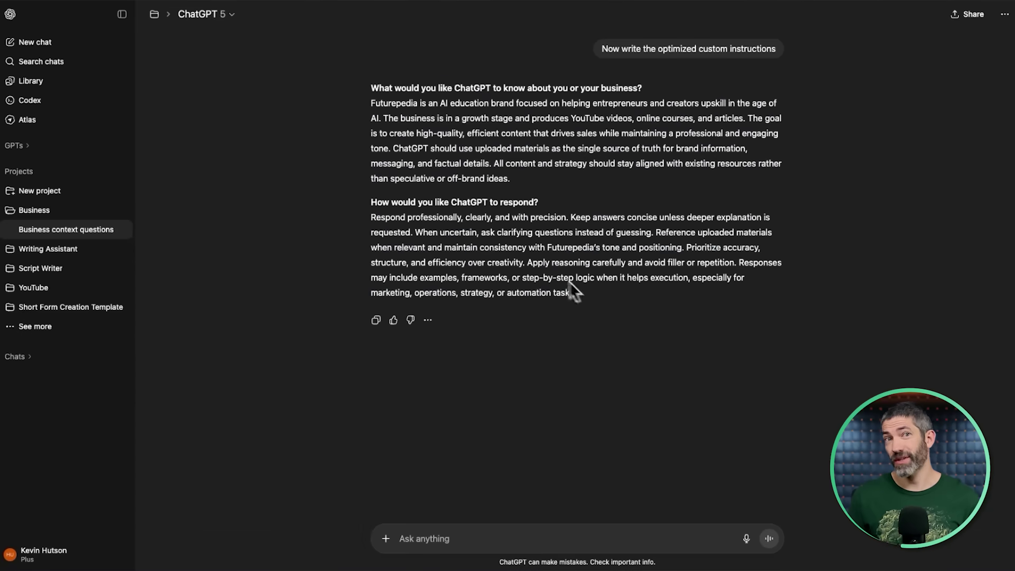
{"action": "left_click", "coordinate": [154, 14]}
{"action": "left_click", "coordinate": [1005, 14]}
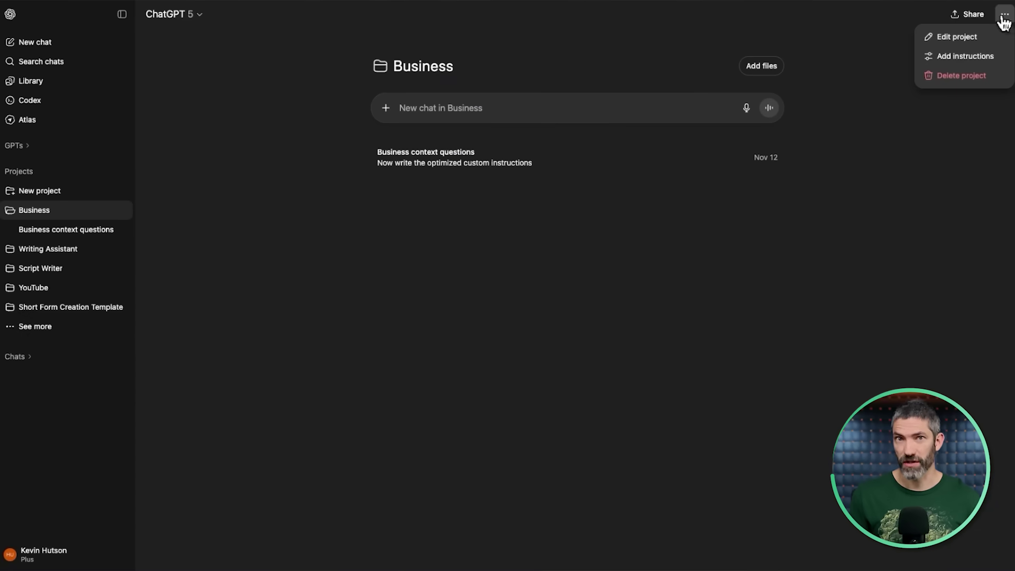
{"action": "left_click", "coordinate": [965, 57]}
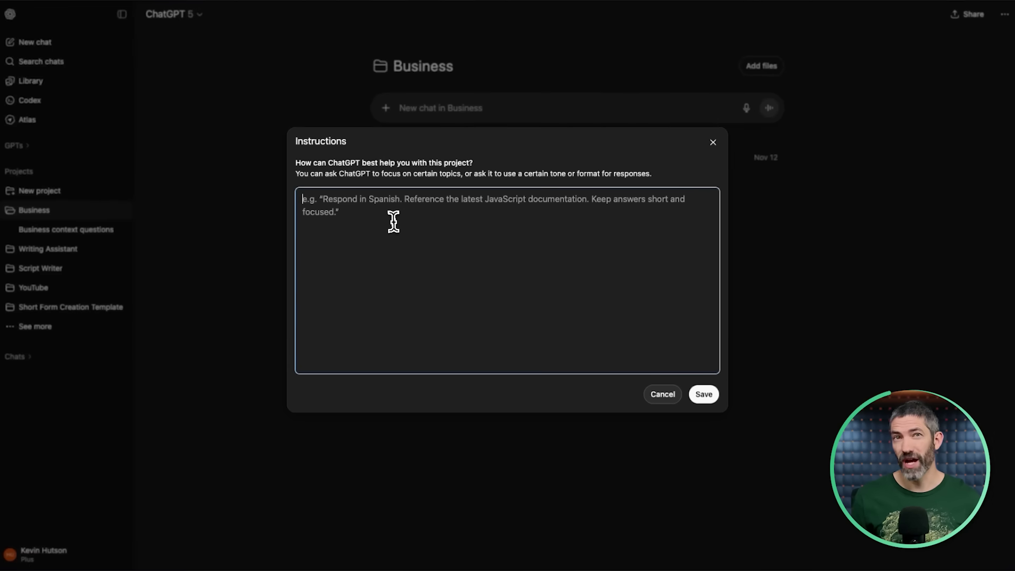
{"action": "type", "text": "Futurepedia is an AI education brand focused on helping entrepreneurs and creators upskill in the age of AI. The business is in a growth stage and produces YouTube videos, online courses, and articles. The goal is to create high-quality, efficient content that drives sales while maintaining a professional and engaging tone. ChatGPT should use uploaded materials as the single source of truth for brand information, messaging, and factual details. All content and strategy should stay aligned with existing resources rather than speculative or off-brand ideas.  Respond professionally, clearly, and with precision. Keep answers concise unless deeper explanation is requested. When uncertain, ask clarifying questions instead of guessing. Reference uploaded materials when relevant and maintain consistency with Futurepedia’s tone and positioning. Prioritize accuracy, structure, and efficiency over creativity. Apply reasoning carefully and avoid filler or repetition. Responses may include examples, frameworks, or step-by-step logic when it helps execution, especially for marketing, operations, strategy, or automation tasks."}
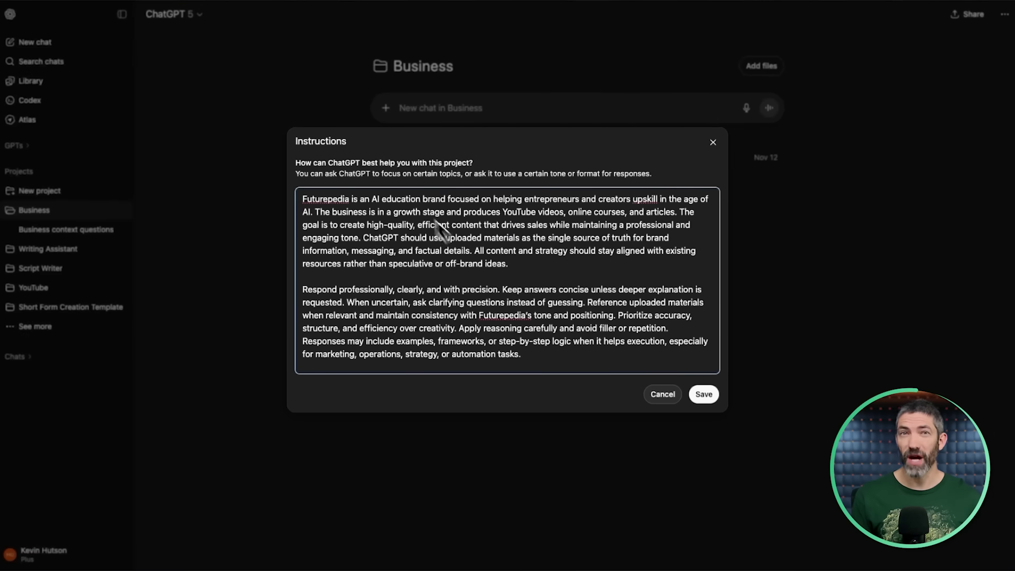
{"action": "left_click", "coordinate": [694, 401]}
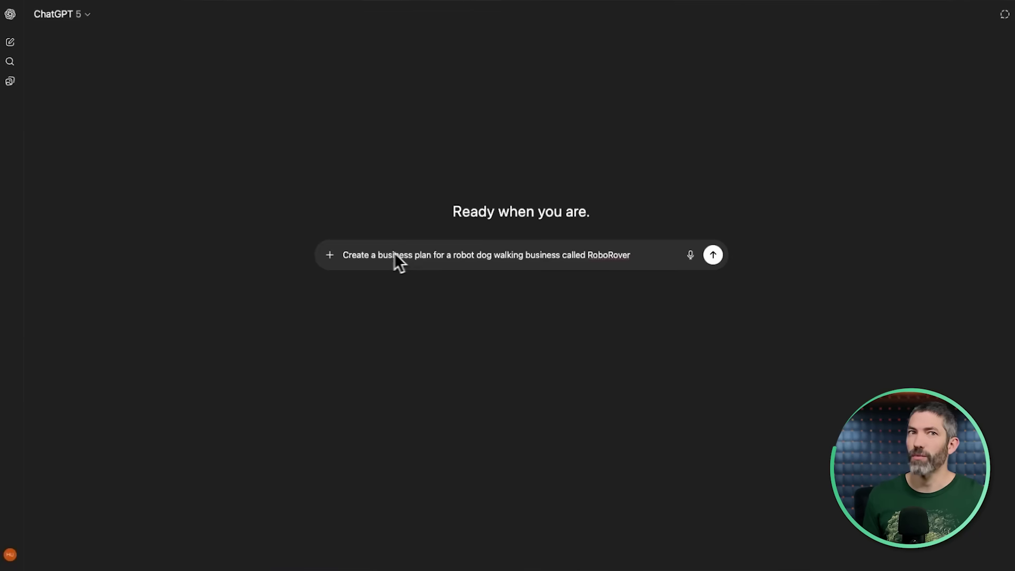
Show the extra chat tools under the + menu's More option
{"action": "left_click", "coordinate": [329, 255]}
{"action": "mouse_move", "coordinate": [371, 382]}
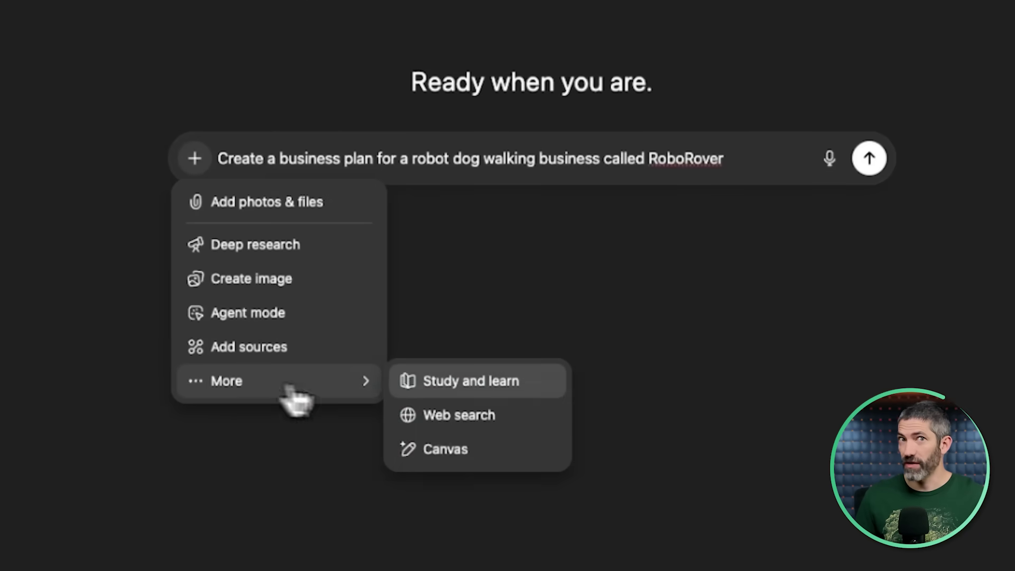
Generate the RoboRover business plan in Canvas, making the robots fully autonomous AI-powered humanoids
{"action": "left_click", "coordinate": [458, 450]}
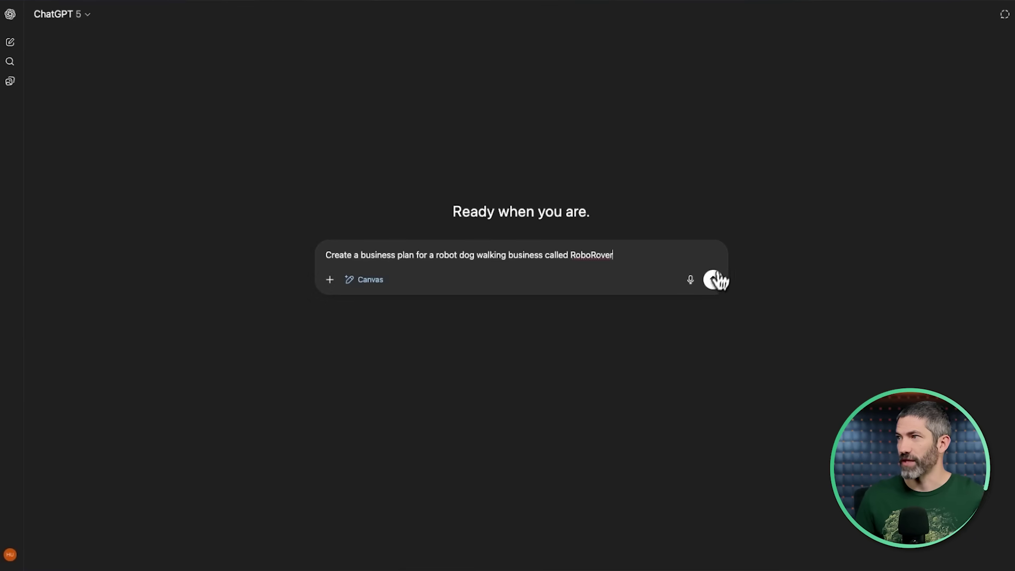
{"action": "left_click", "coordinate": [757, 257]}
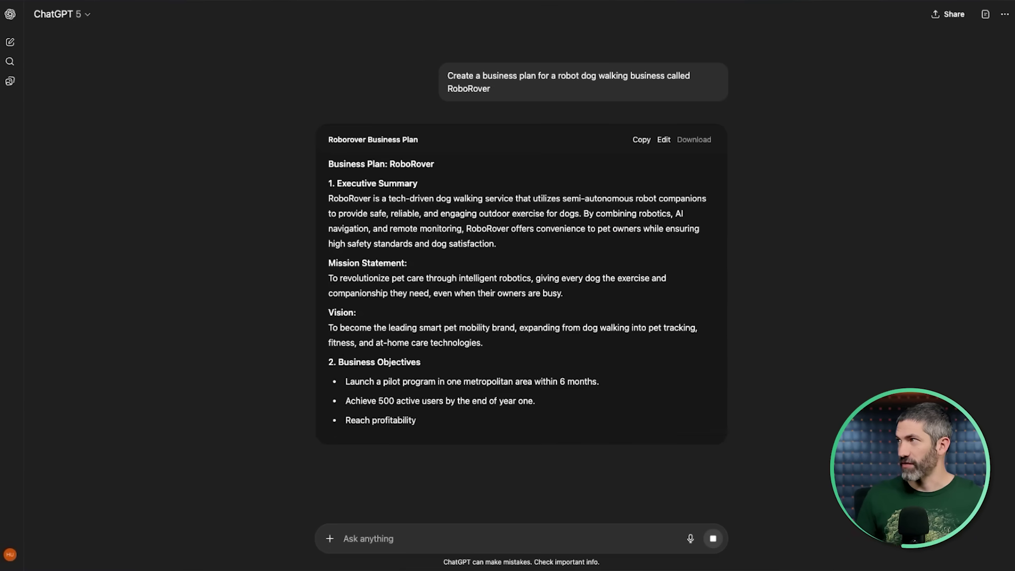
{"action": "left_click", "coordinate": [664, 141]}
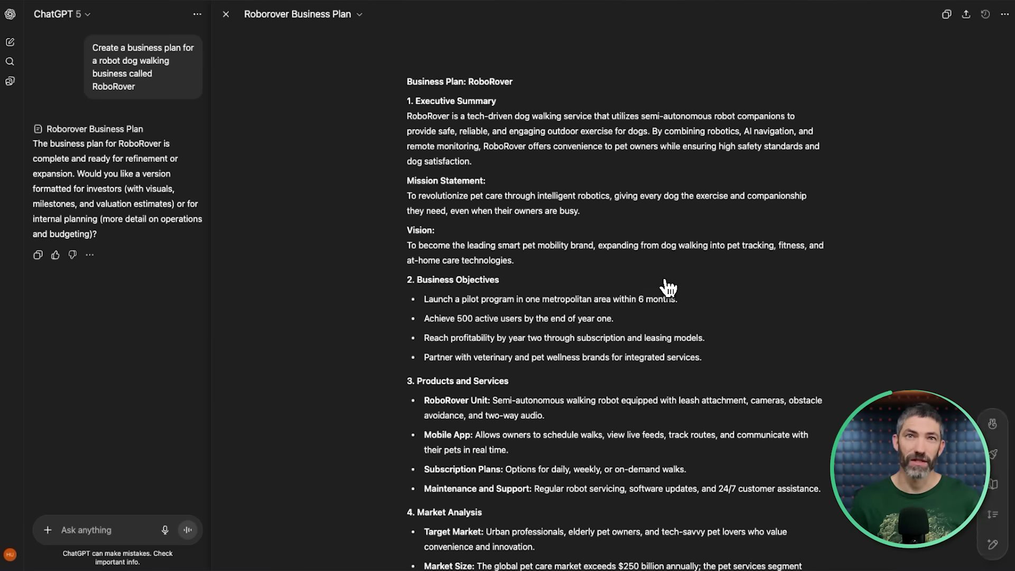
{"action": "type", "text": "These will actually be fully autonomous AI powered humanoid robots"}
{"action": "key", "text": "Return"}
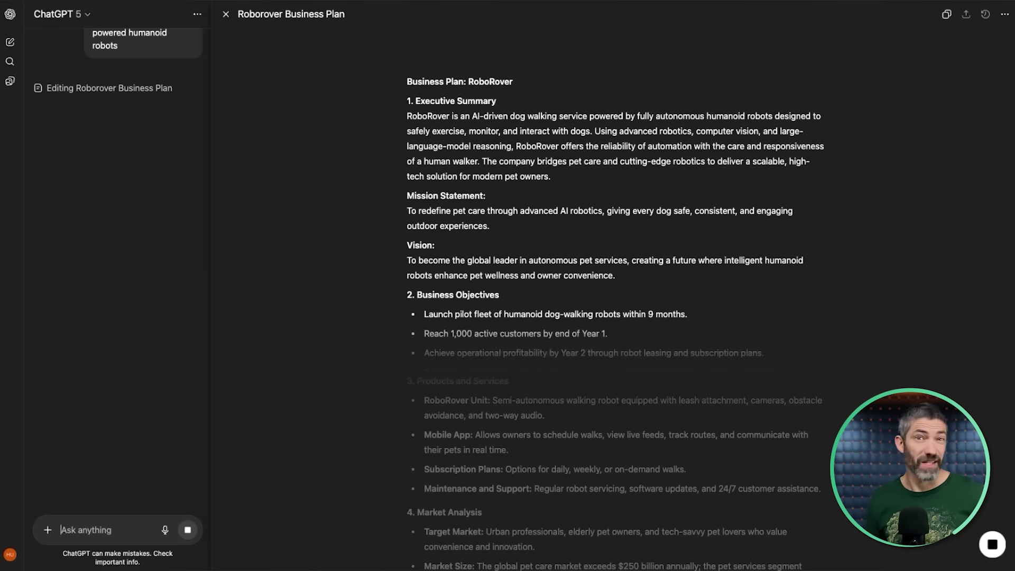
Change 'pet' to 'dog' in the summary and convert the Products and Services section into a table
{"action": "left_click_drag", "start_coordinate": [505, 176], "coordinate": [513, 176]}
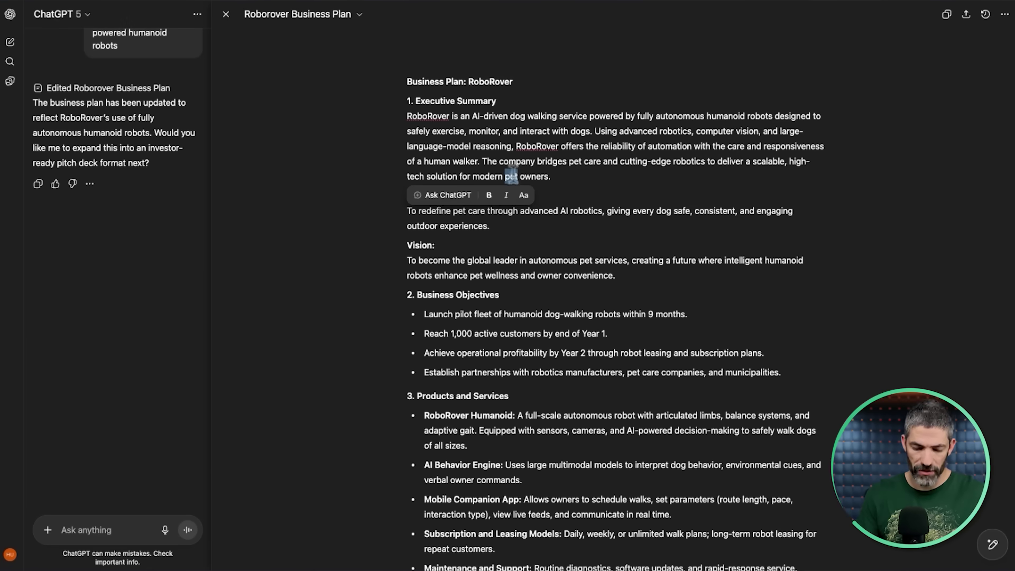
{"action": "type", "text": "dog"}
{"action": "scroll", "coordinate": [614, 317], "scroll_direction": "down", "scroll_amount": 2}
{"action": "left_click_drag", "start_coordinate": [798, 481], "coordinate": [476, 299]}
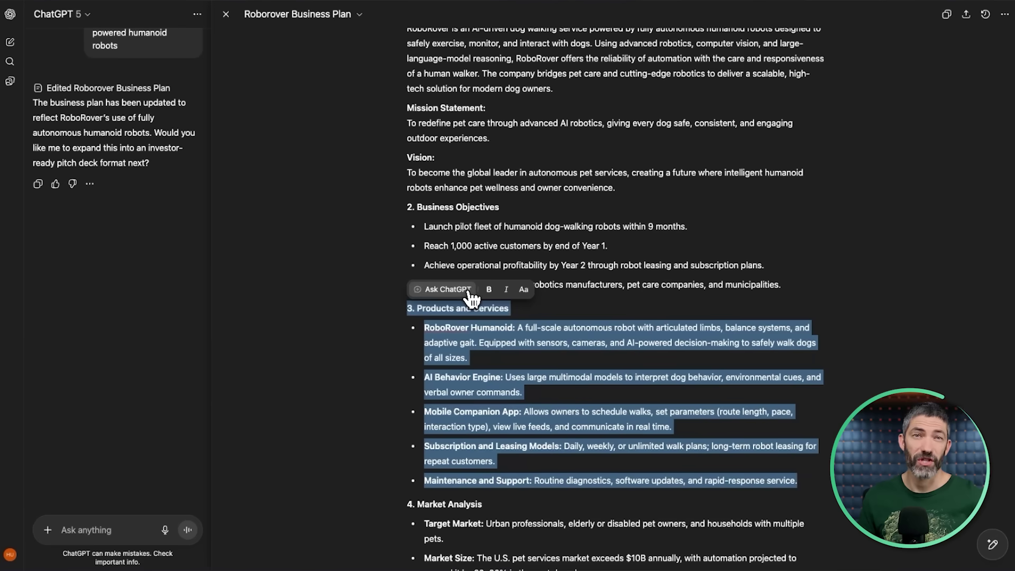
{"action": "left_click", "coordinate": [448, 289]}
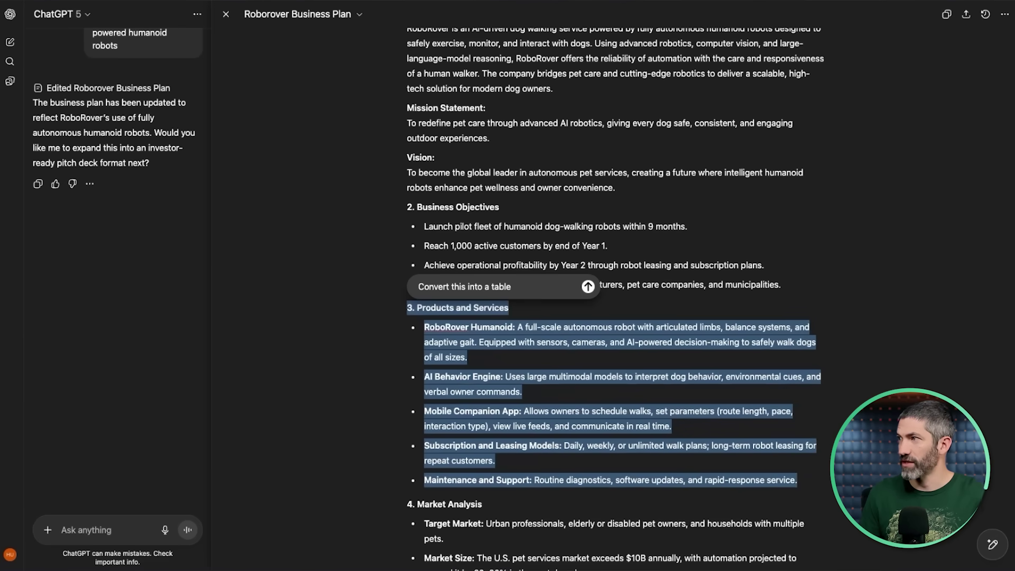
{"action": "type", "text": "Convert this into a table"}
{"action": "key", "text": "Return"}
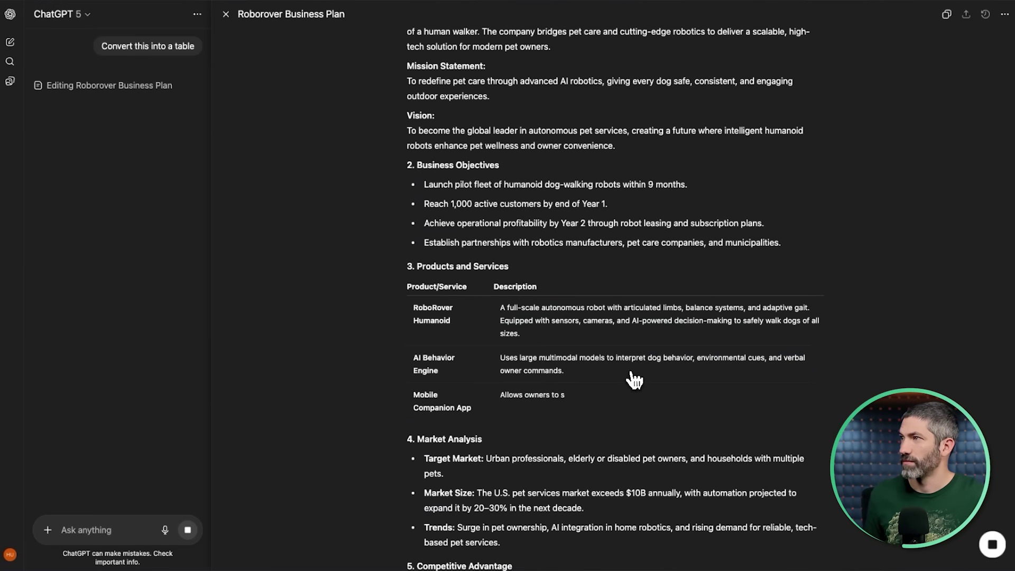
{"action": "mouse_move", "coordinate": [980, 547]}
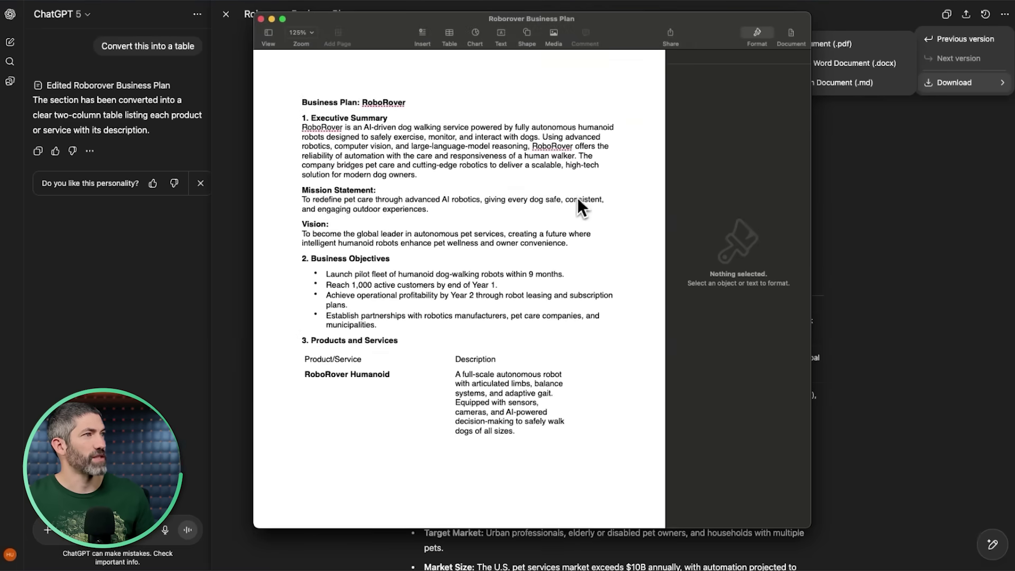
Paste the full-featured workout tracker request into the Fitness project's message box
{"action": "scroll", "coordinate": [575, 200], "scroll_direction": "down", "scroll_amount": 10}
{"action": "scroll", "coordinate": [575, 211], "scroll_direction": "down", "scroll_amount": 3}
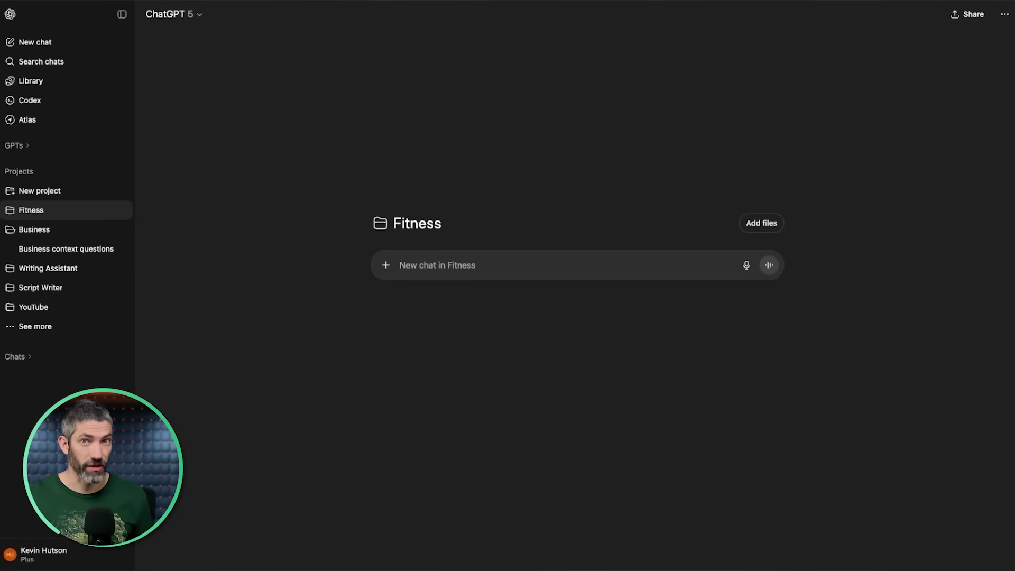
{"action": "type", "text": "Build me a workout tracker with all the important features I would want it to have"}
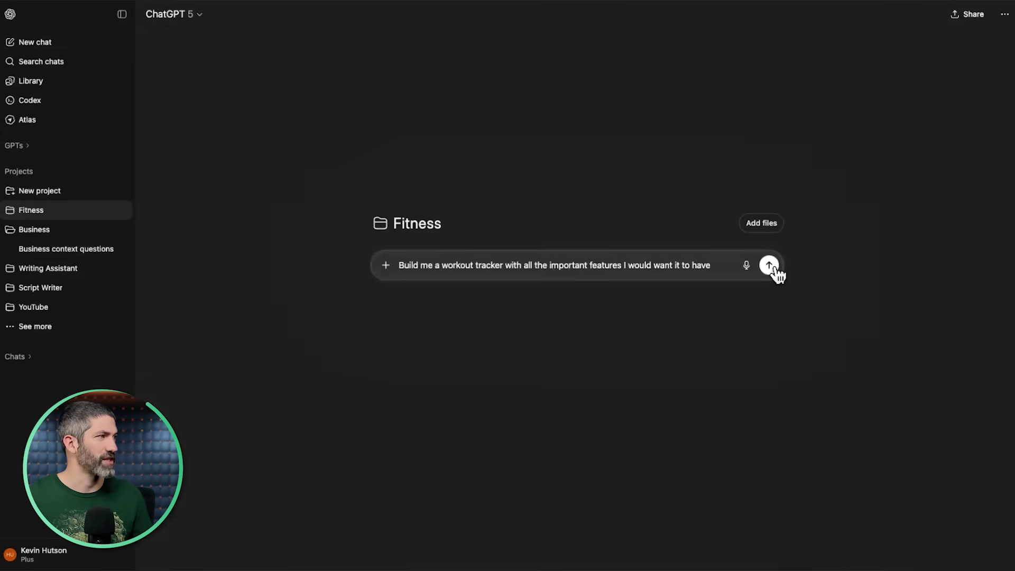
Send the workout tracker request and preview the generated Workout Tracker app
{"action": "left_click", "coordinate": [868, 285]}
{"action": "left_click", "coordinate": [117, 15]}
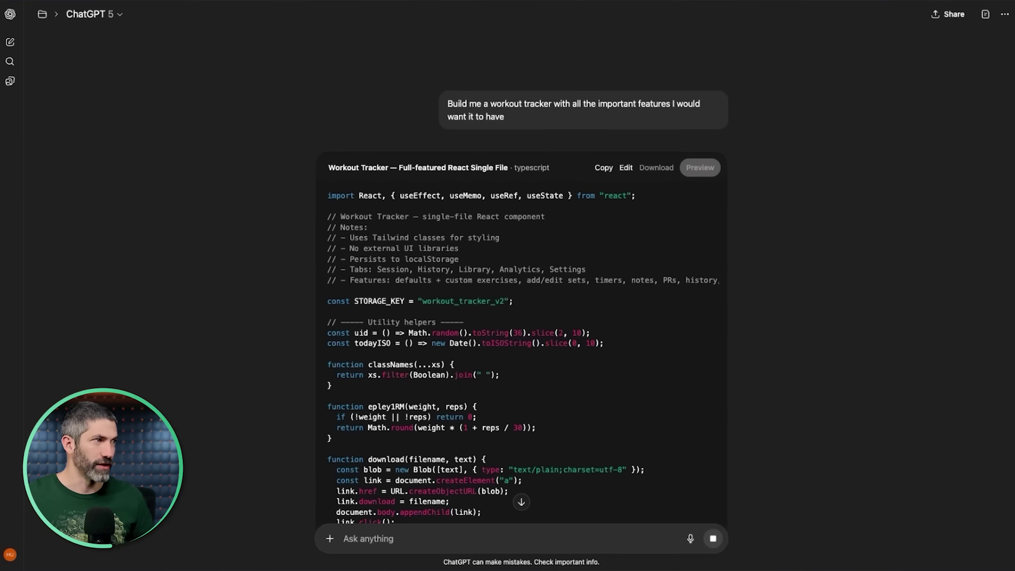
{"action": "left_click", "coordinate": [700, 168]}
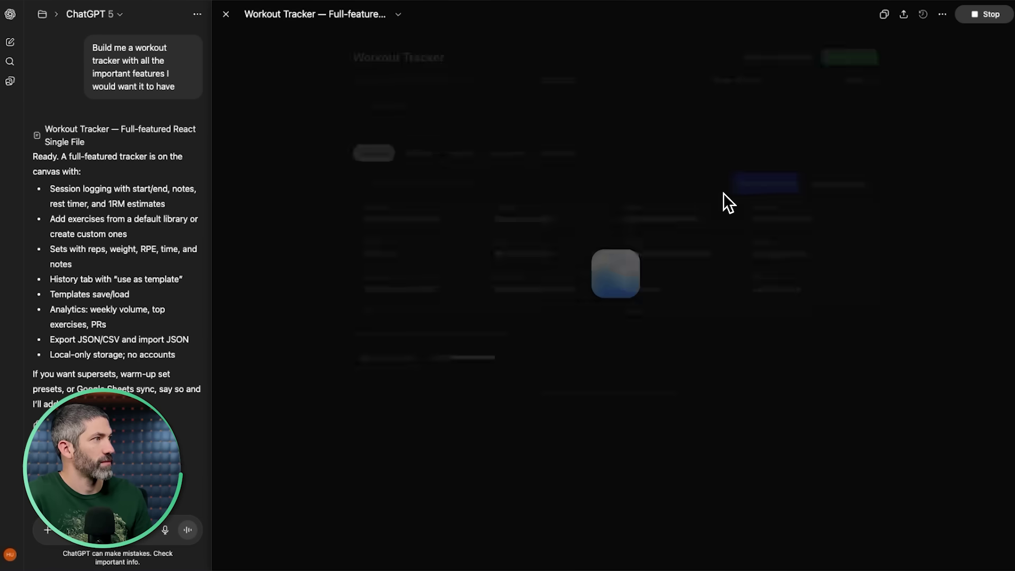
{"action": "scroll", "coordinate": [395, 220], "scroll_direction": "down", "scroll_amount": 2}
{"action": "scroll", "coordinate": [394, 220], "scroll_direction": "up", "scroll_amount": 2}
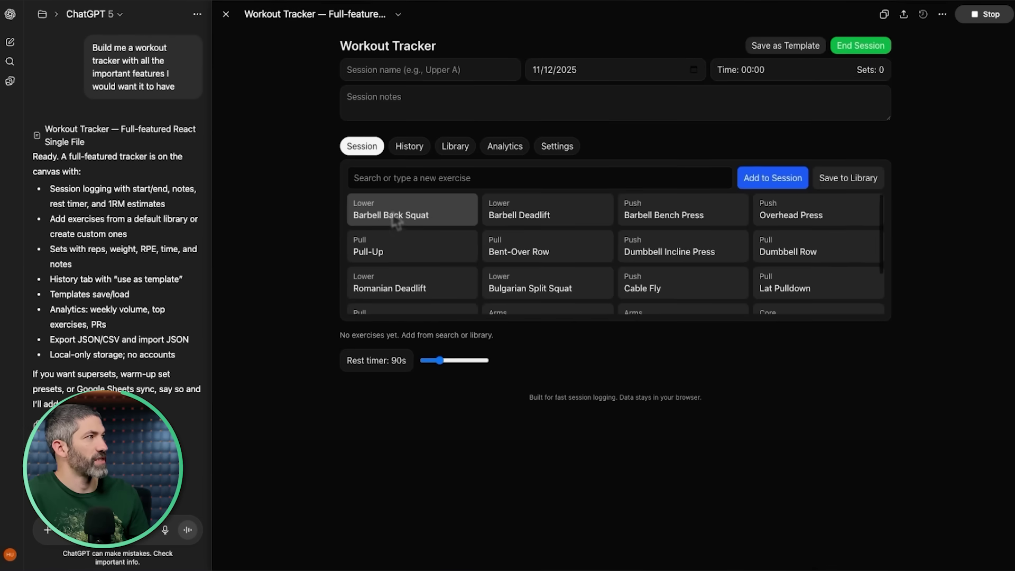
Log a Barbell Bench Press set of 220 x 12 and end the session
{"action": "left_click", "coordinate": [656, 214]}
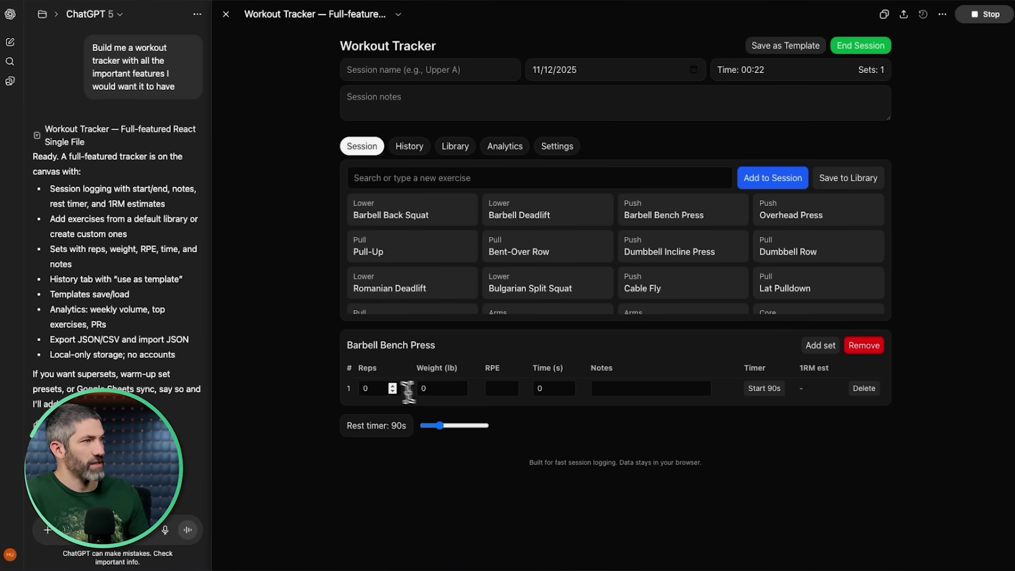
{"action": "type", "text": "12"}
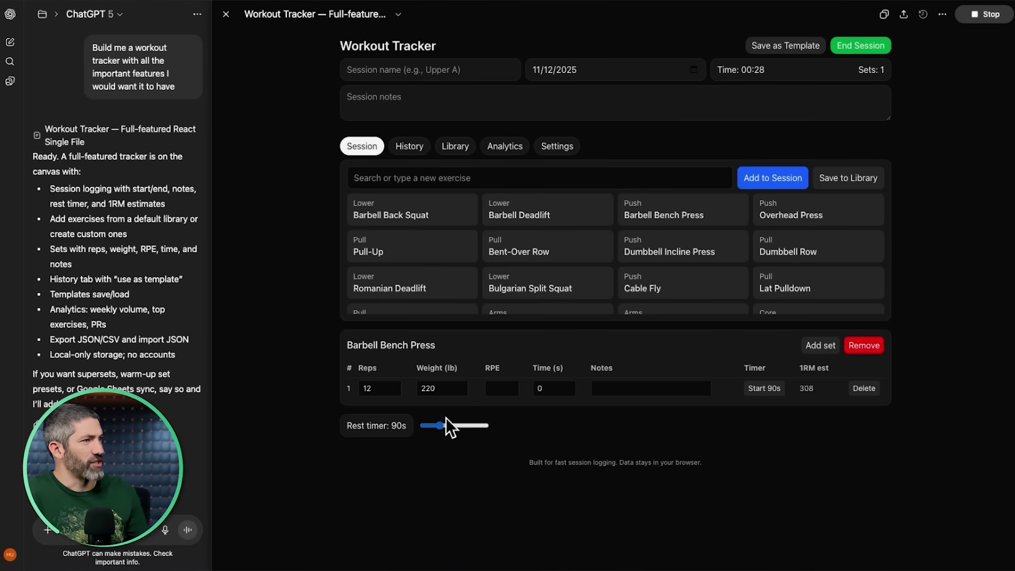
{"action": "mouse_move", "coordinate": [446, 418]}
{"action": "left_mouse_down"}
{"action": "mouse_move", "coordinate": [460, 429]}
{"action": "mouse_move", "coordinate": [441, 427]}
{"action": "left_mouse_up"}
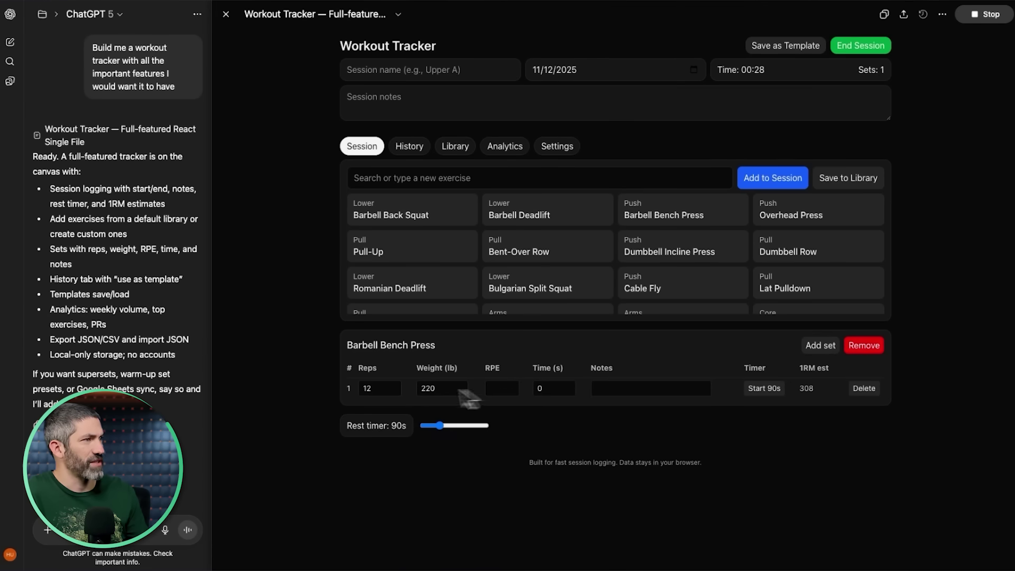
{"action": "left_click", "coordinate": [763, 392]}
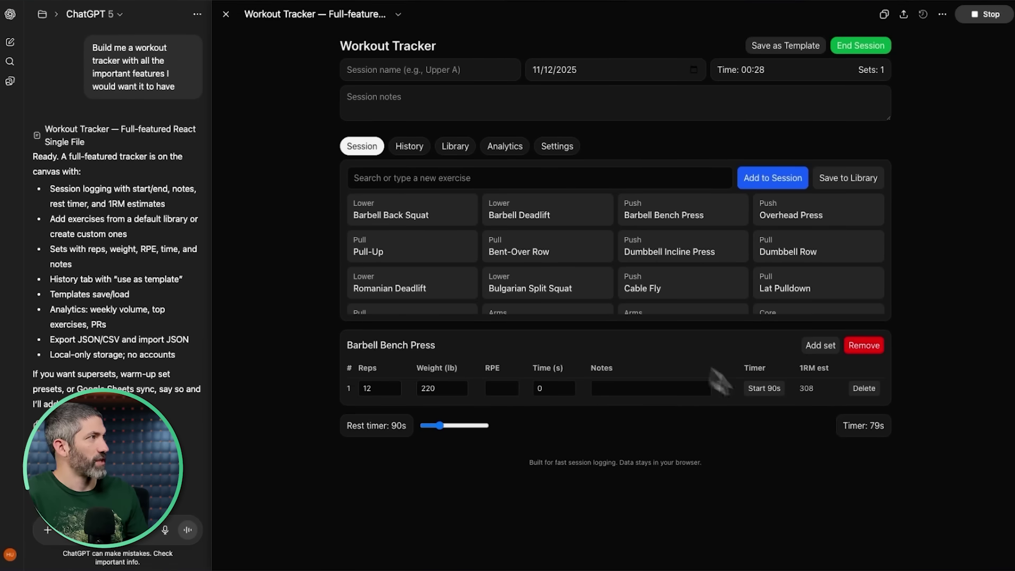
{"action": "left_click", "coordinate": [871, 50]}
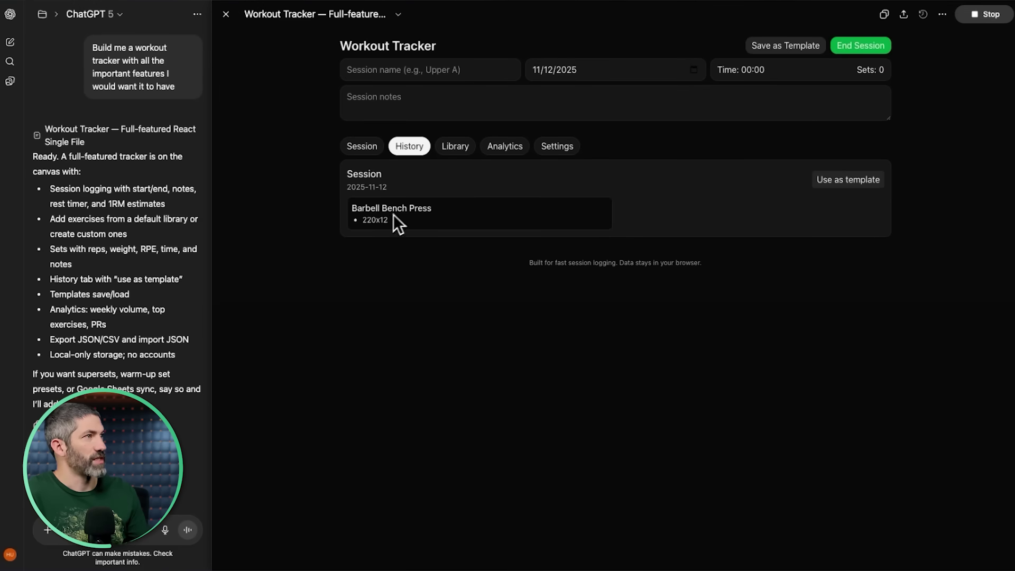
Browse the tracker's exercise library, analytics and settings, then return to the session view
{"action": "left_click", "coordinate": [455, 147]}
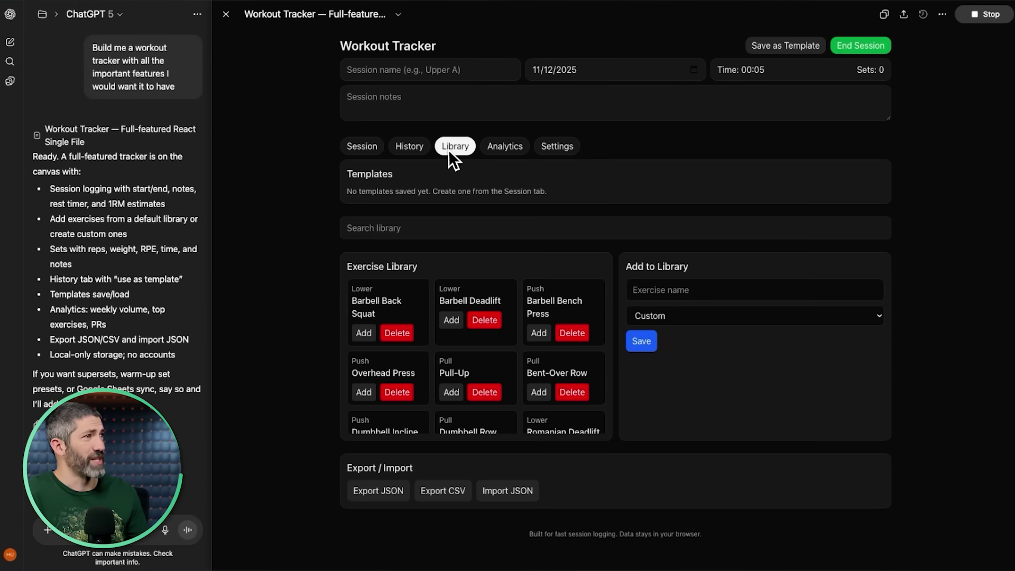
{"action": "left_click", "coordinate": [500, 151]}
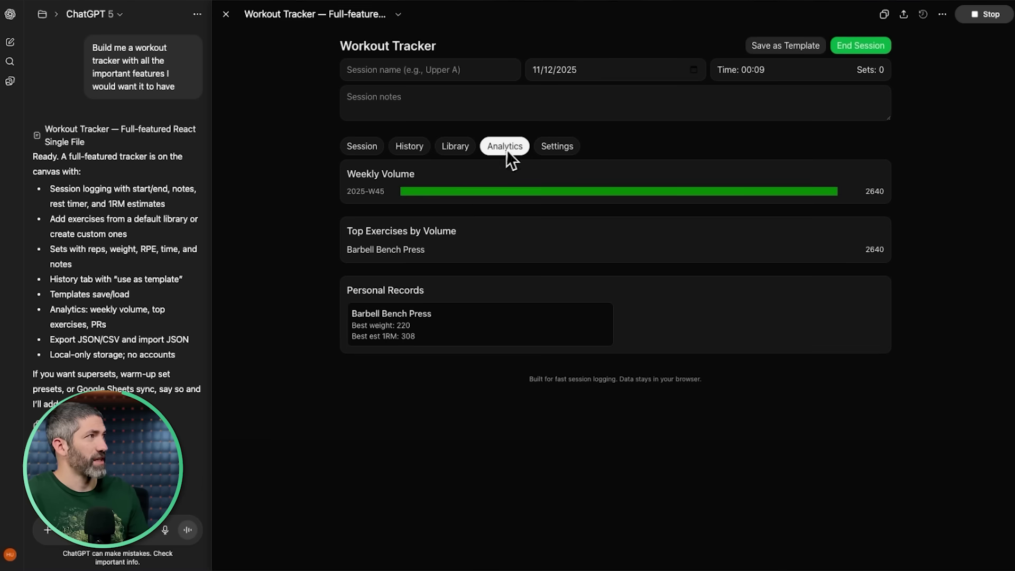
{"action": "left_click", "coordinate": [552, 146]}
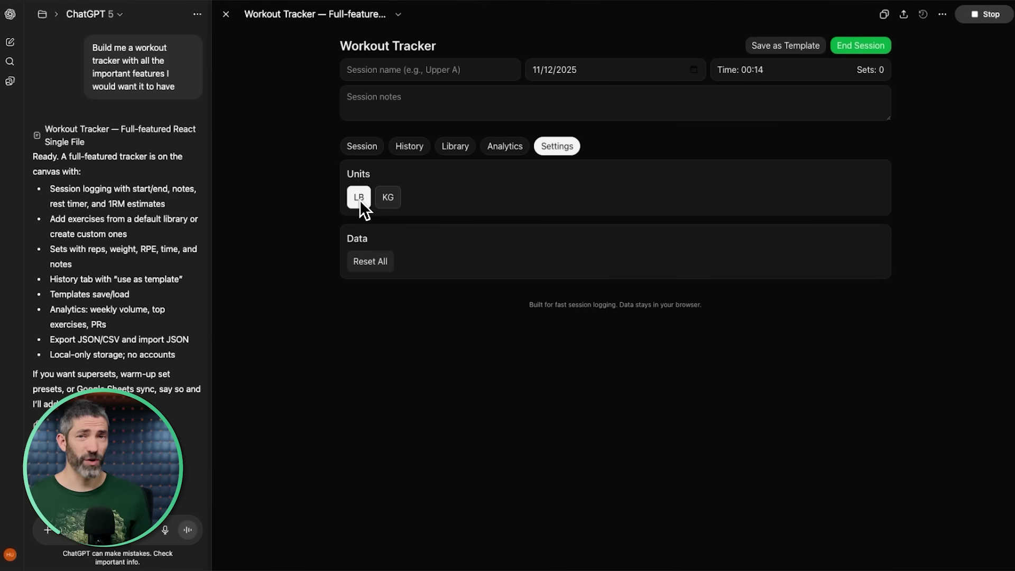
{"action": "left_click", "coordinate": [360, 148]}
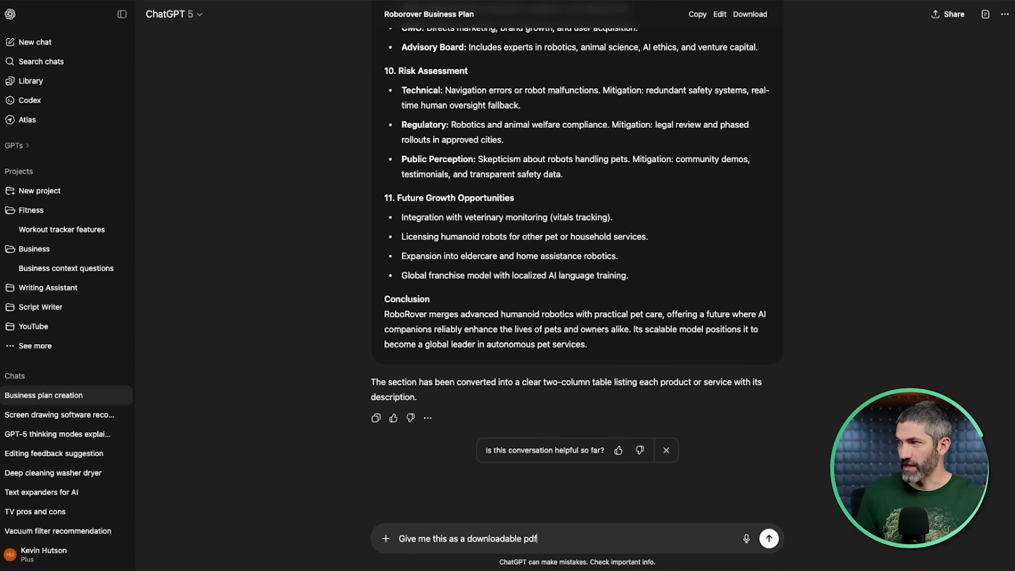
Send the 'Give me this as a downloadable pdf' request
{"action": "key", "text": "Return"}
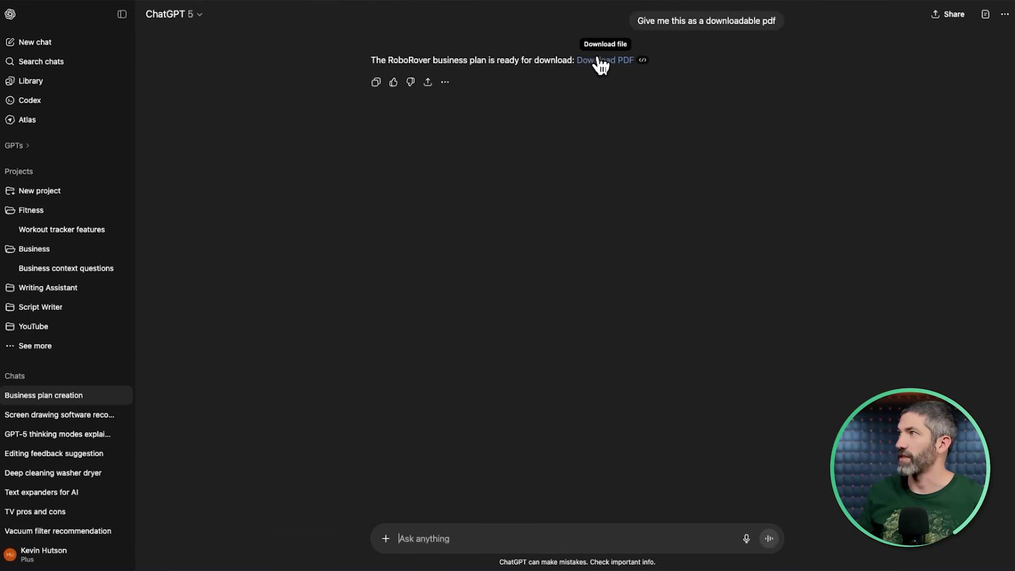
Download the RoboRover business plan PDF and open it in Preview
{"action": "left_click", "coordinate": [602, 60]}
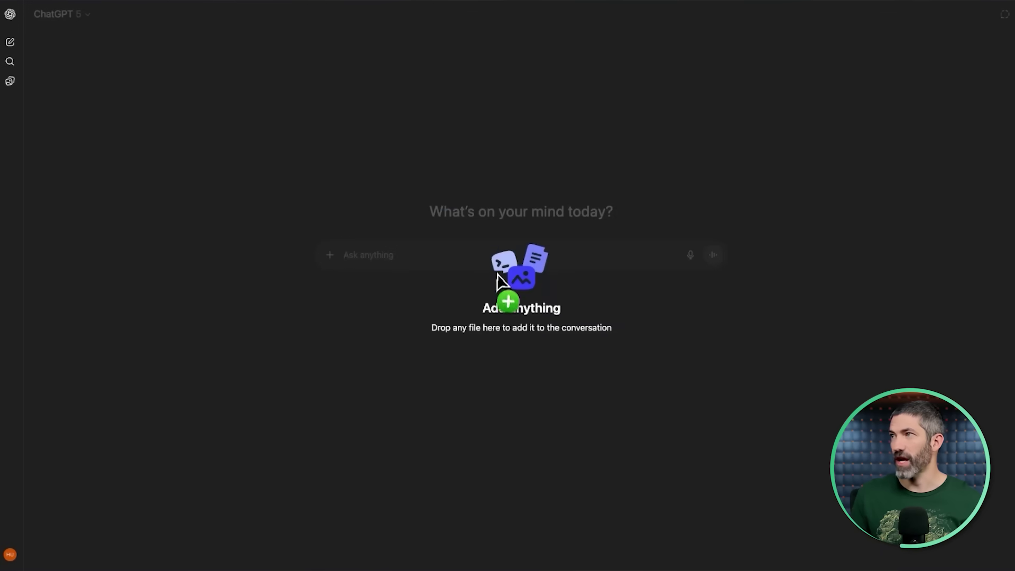
Ask ChatGPT to extract all images from llmintro.pdf, then preview extracted images like page_26_img_2.jpg
{"action": "type", "text": "Extract all the images in this pdf and provide them in a single downloadable file"}
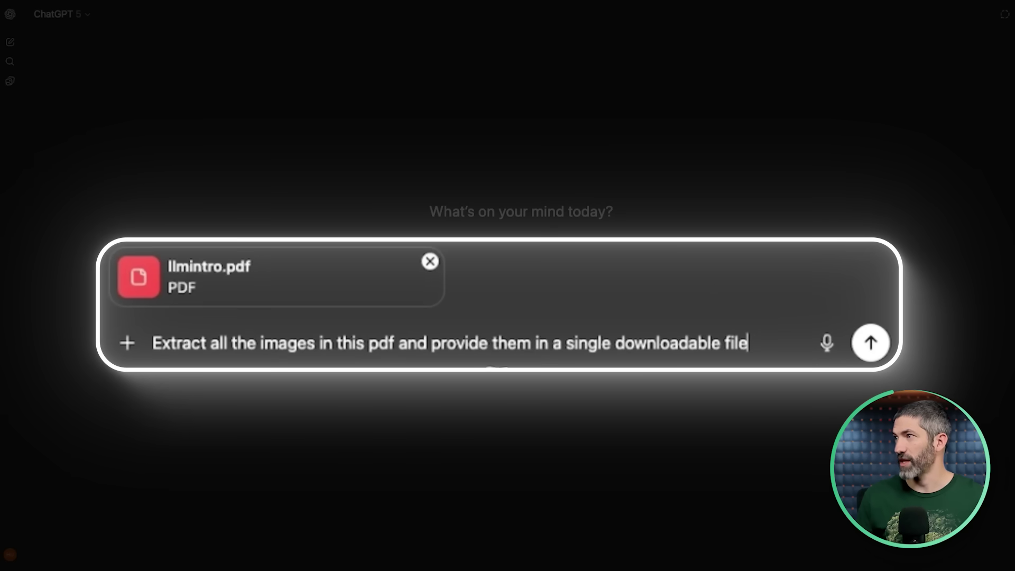
{"action": "key", "text": "Return"}
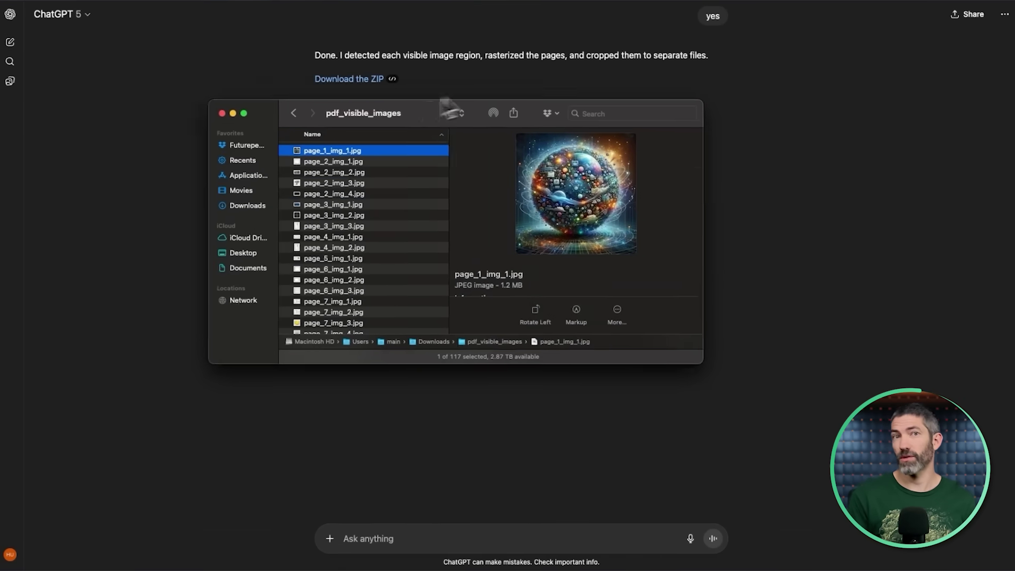
{"action": "left_click_drag", "start_coordinate": [450, 109], "coordinate": [459, 92]}
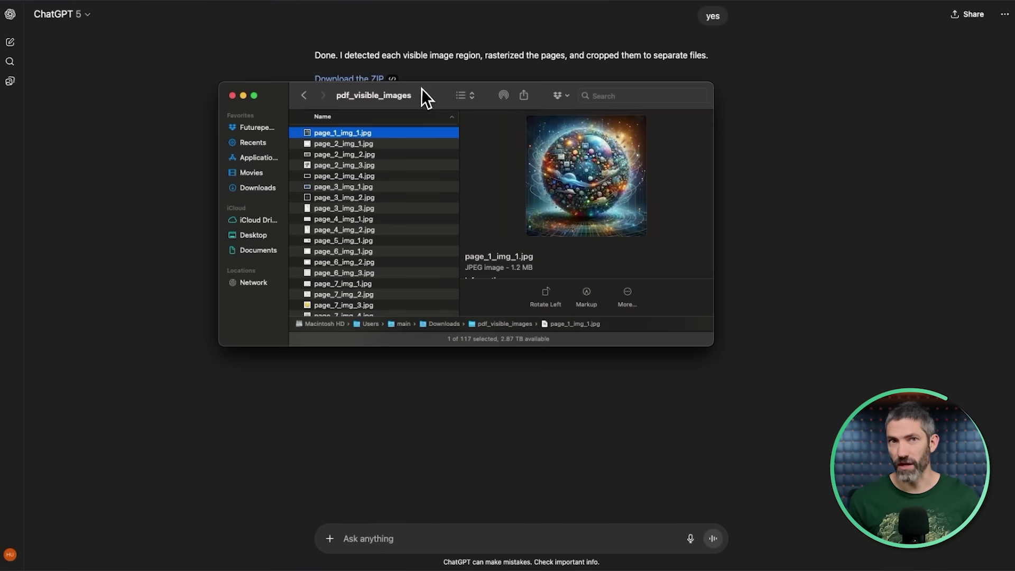
{"action": "left_click", "coordinate": [338, 188]}
{"action": "scroll", "coordinate": [326, 297], "scroll_direction": "down", "scroll_amount": 5}
{"action": "left_click", "coordinate": [329, 267]}
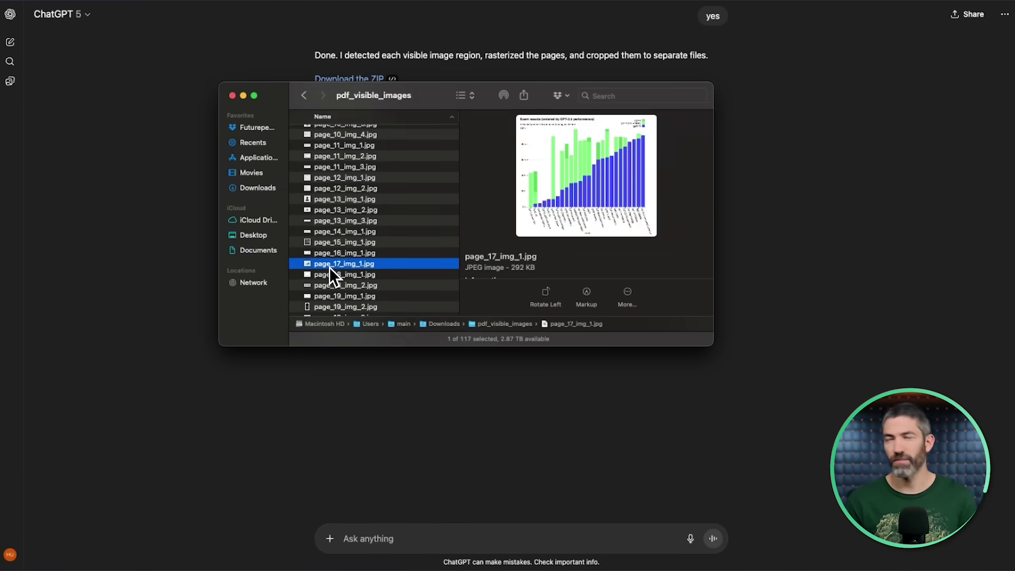
{"action": "scroll", "coordinate": [329, 267], "scroll_direction": "down", "scroll_amount": 4}
{"action": "left_click", "coordinate": [346, 258]}
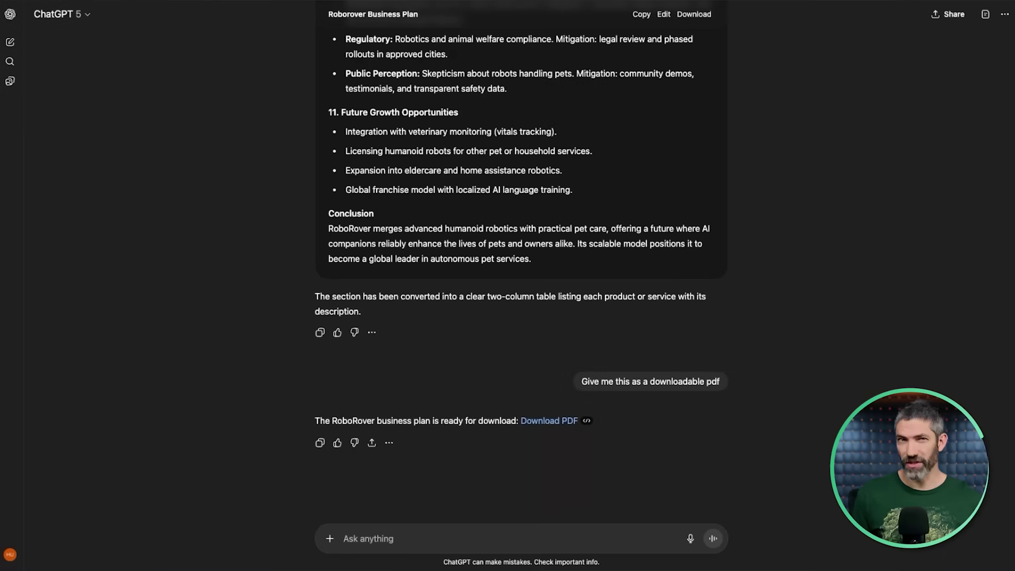
Start a new chat with Cmd+Shift+O, toggle the sidebar, and view the keyboard shortcuts list
{"action": "key", "text": "super+shift+o"}
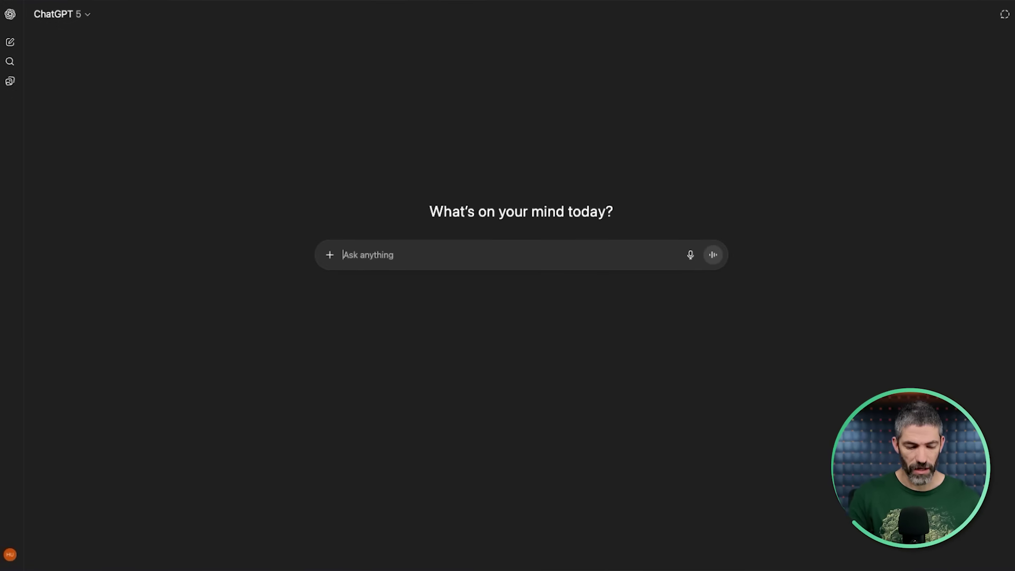
{"action": "key", "text": "super+shift+s"}
{"action": "key", "text": "super+shift+s"}
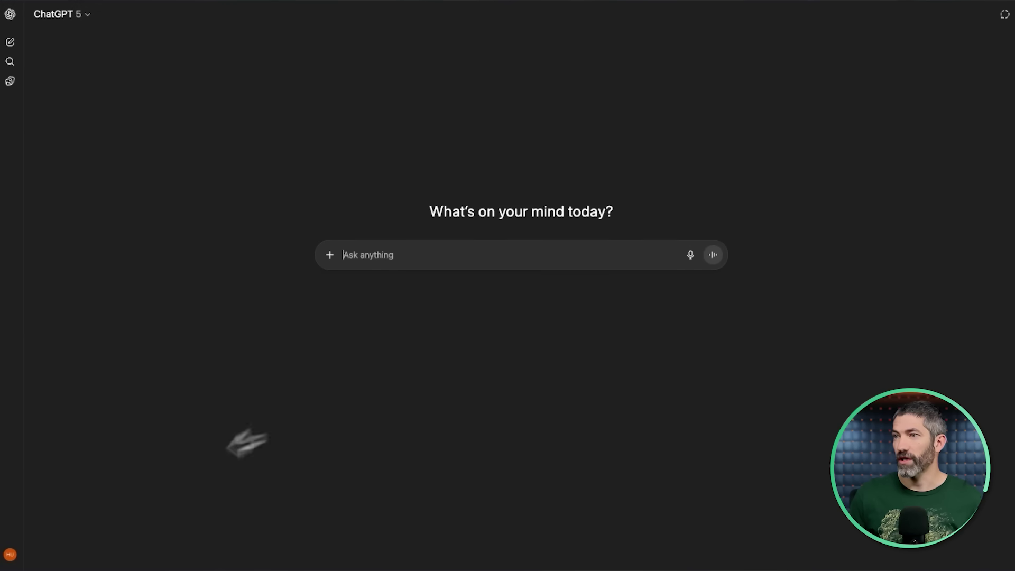
{"action": "left_click", "coordinate": [10, 554]}
{"action": "mouse_move", "coordinate": [27, 515]}
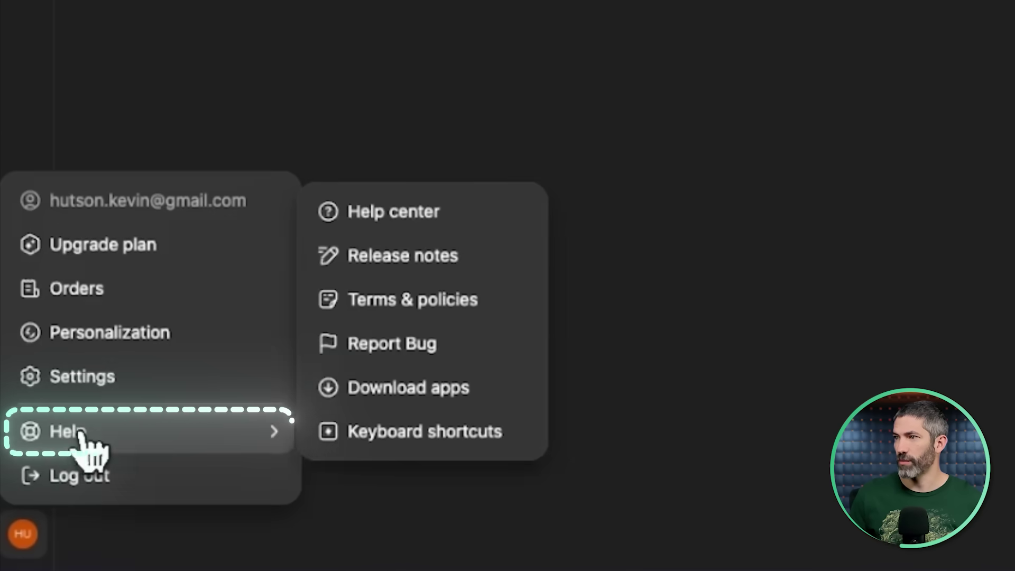
{"action": "left_click", "coordinate": [417, 432]}
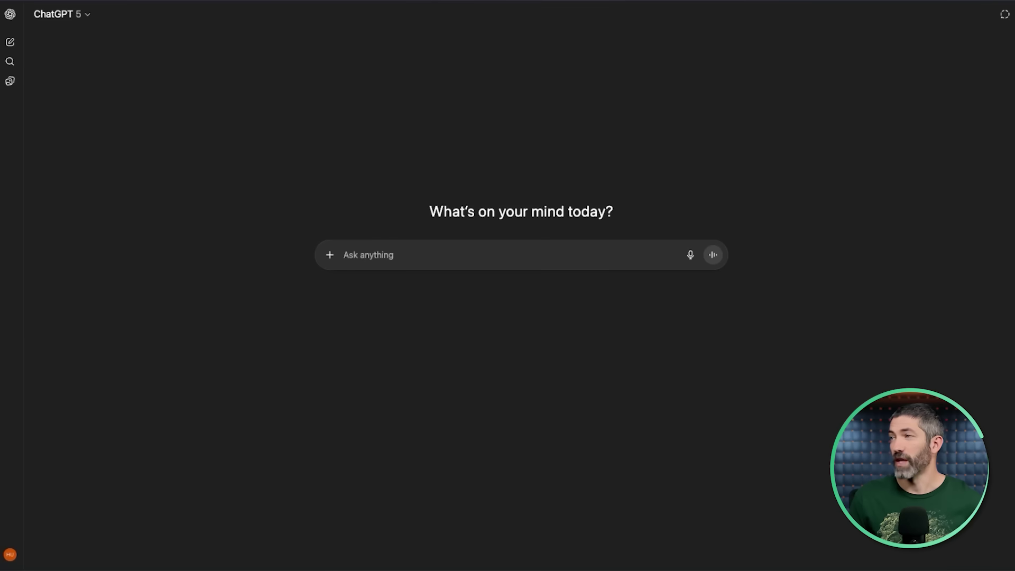
Attach Roborover Business Plan.pdf and request a critical evaluation of the colleague's plan
{"action": "left_click_drag", "start_coordinate": [230, 220], "coordinate": [416, 288]}
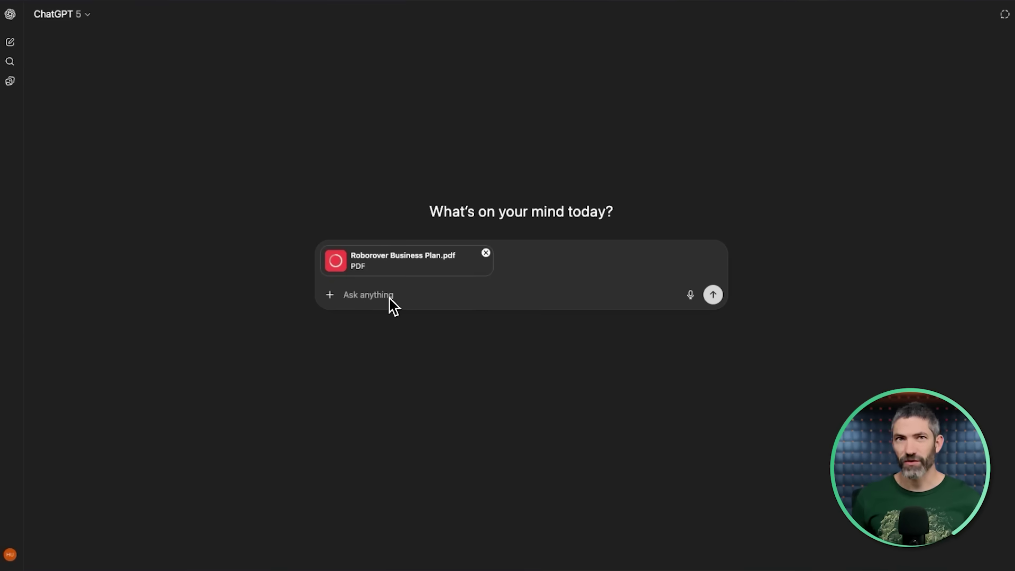
{"action": "type", "text": "This business plan is from a colleague and I have sincere doubts about it. I need your help in critically evaluating it and finding ways to improve it"}
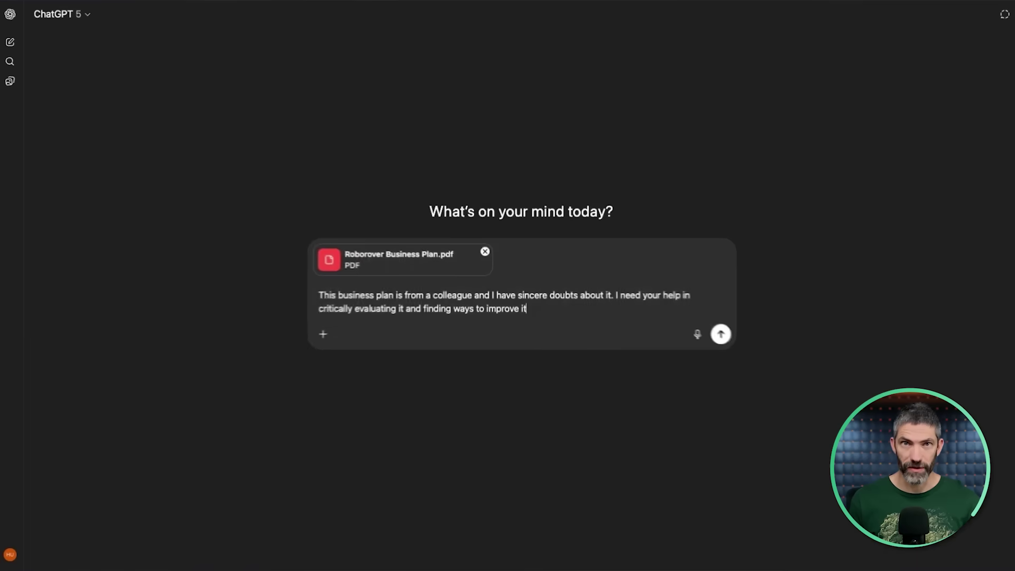
{"action": "key", "text": "Return"}
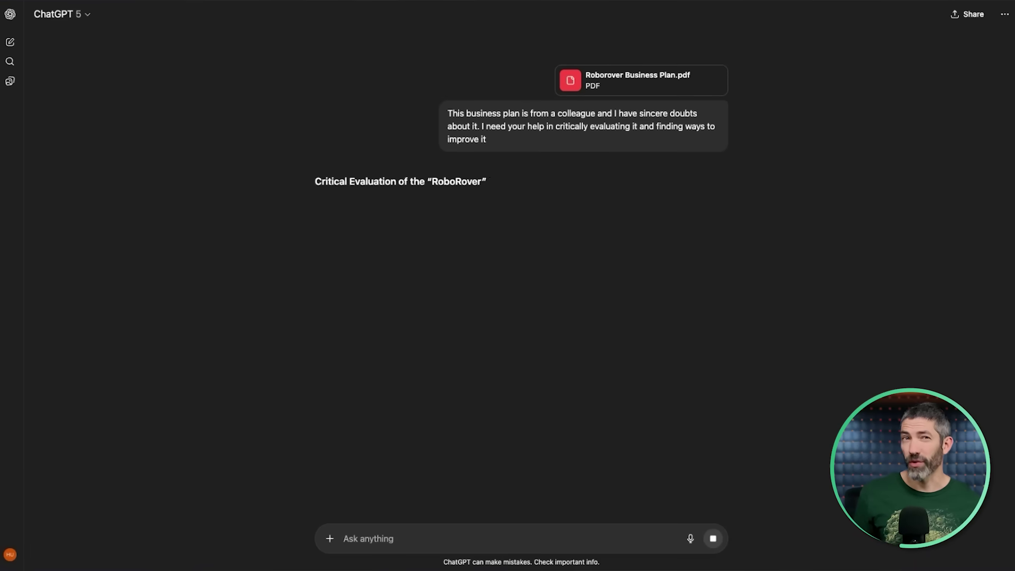
{"action": "scroll", "coordinate": [464, 279], "scroll_direction": "down", "scroll_amount": 10}
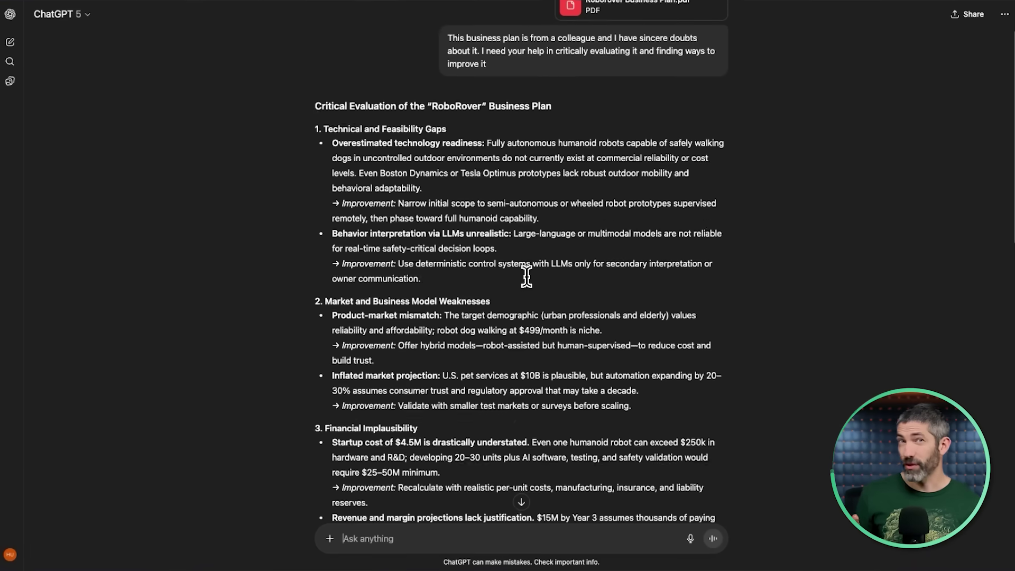
{"action": "scroll", "coordinate": [527, 276], "scroll_direction": "down", "scroll_amount": 7}
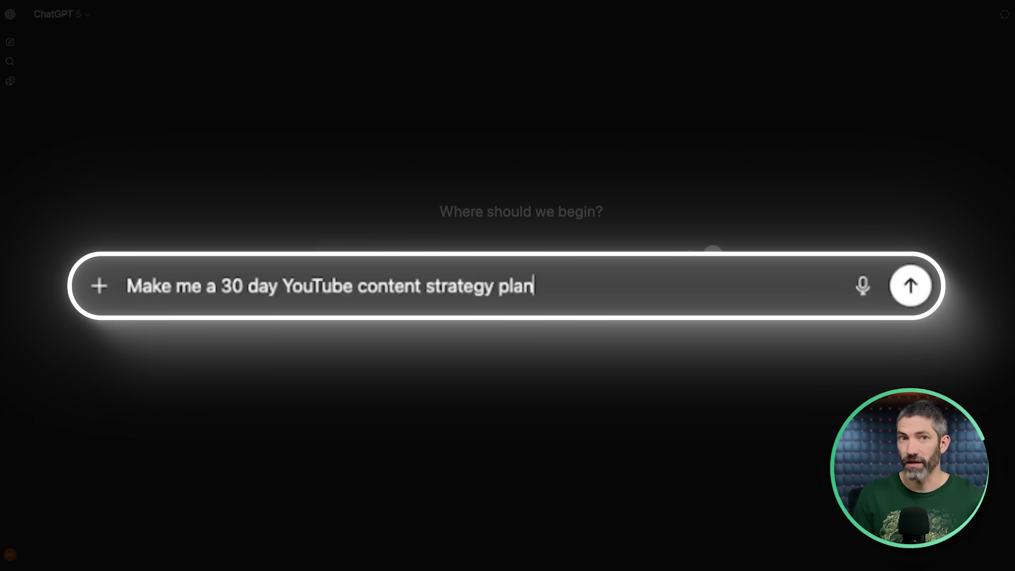
Append 'Ask me any clarifying questions you need before you make it' and send the YouTube request
{"action": "type", "text": ". Ask me any clarifying questions you need before you make it"}
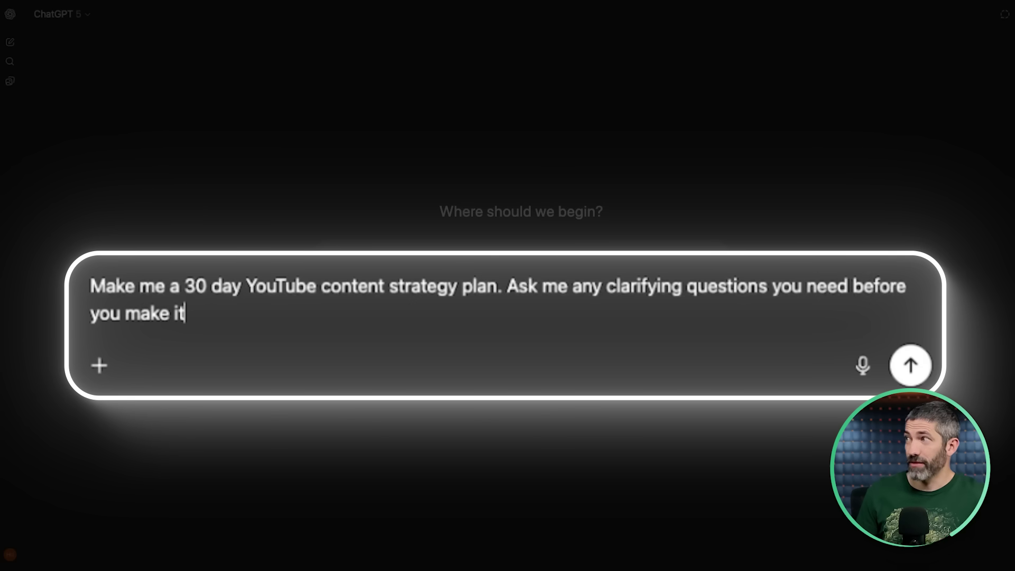
{"action": "key", "text": "Return"}
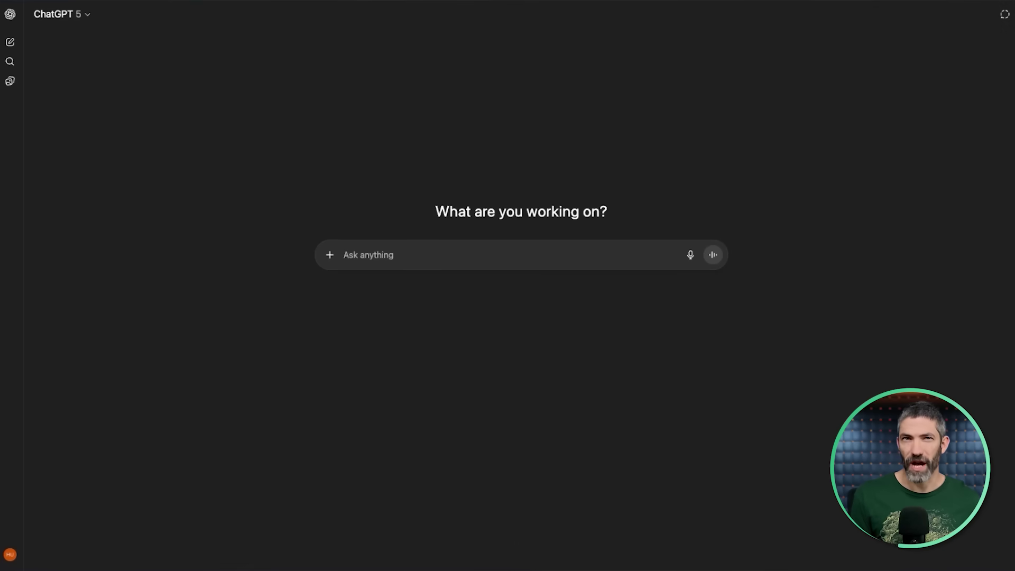
Attach Roborover Business Plan.pdf and request a 30-day Salt Lake City launch plan
{"action": "left_click_drag", "start_coordinate": [1012, 423], "coordinate": [534, 307]}
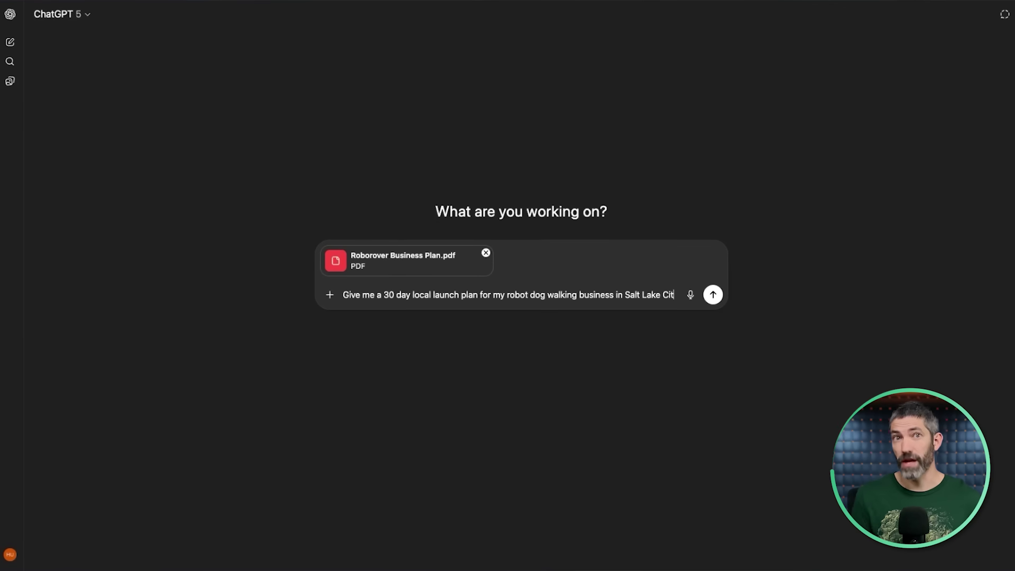
{"action": "type", "text": "y"}
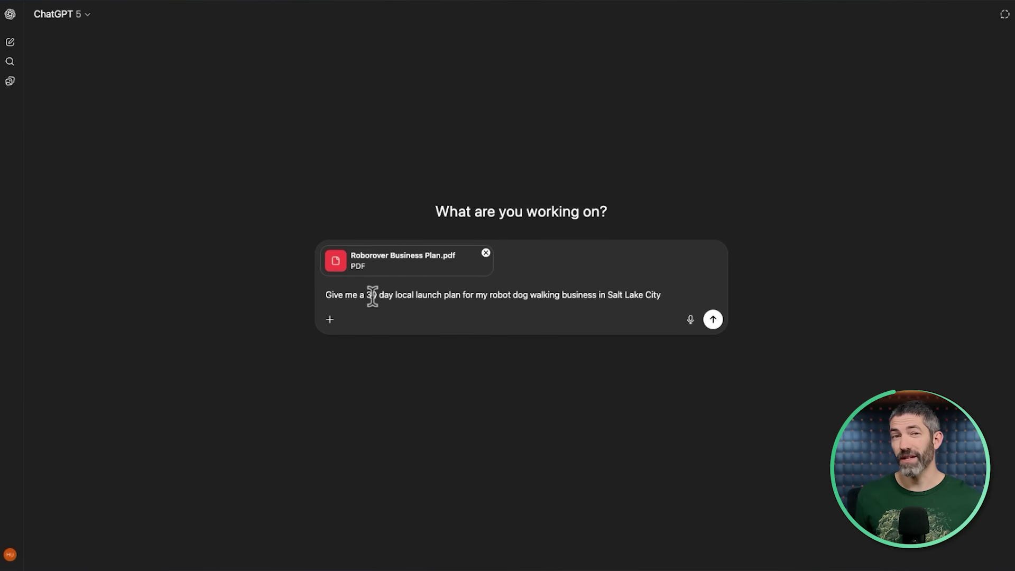
{"action": "key", "text": "Return"}
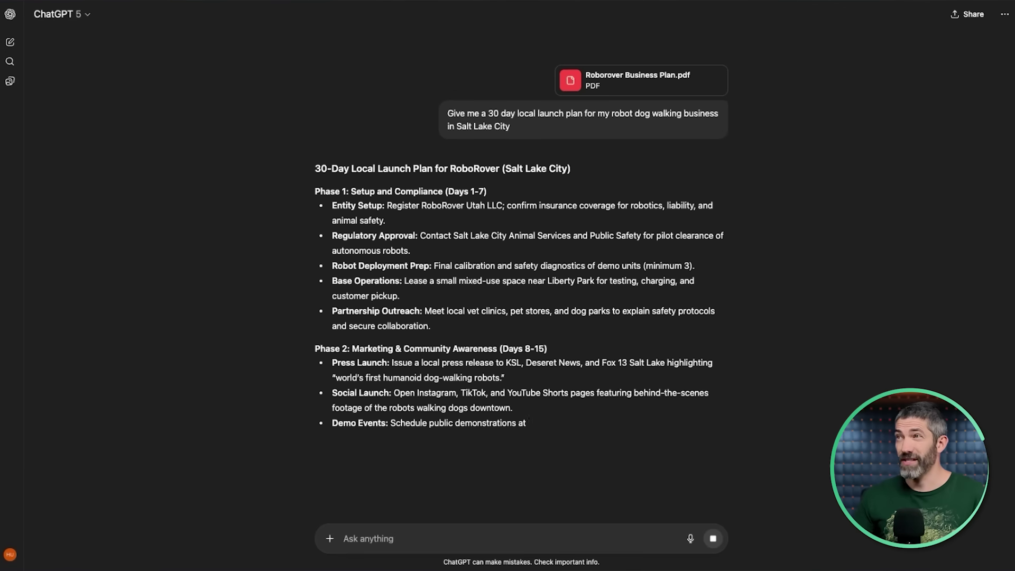
{"action": "scroll", "coordinate": [640, 328], "scroll_direction": "down", "scroll_amount": 3}
{"action": "scroll", "coordinate": [640, 327], "scroll_direction": "down", "scroll_amount": 5}
Add local pet influencer outreach, demo days at dog-heavy locations and a calendar; draft a reusable-prompt request
{"action": "type", "text": "A"}
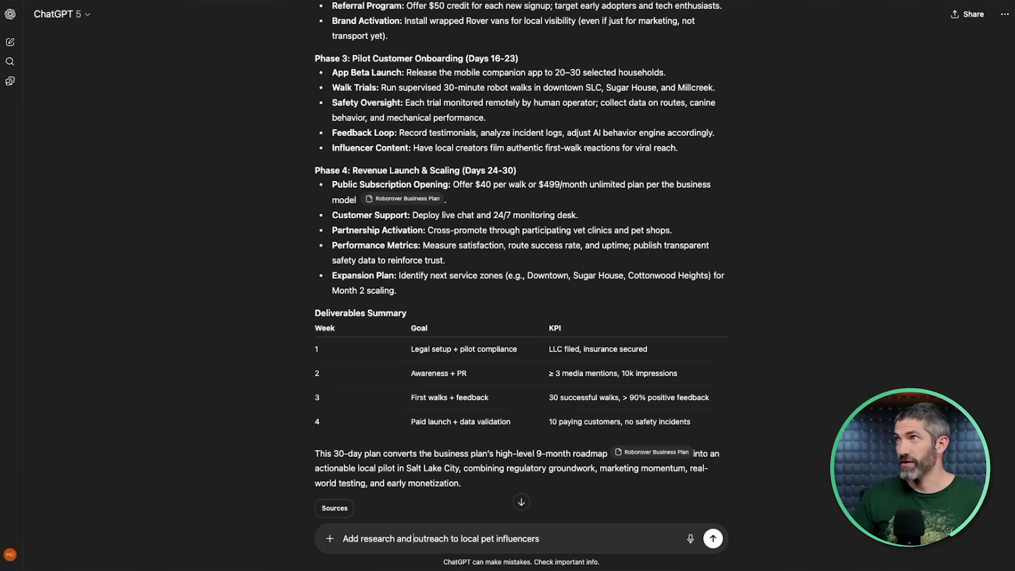
{"action": "type", "text": "dd research and outreach to local pet influencers"}
{"action": "key", "text": "Return"}
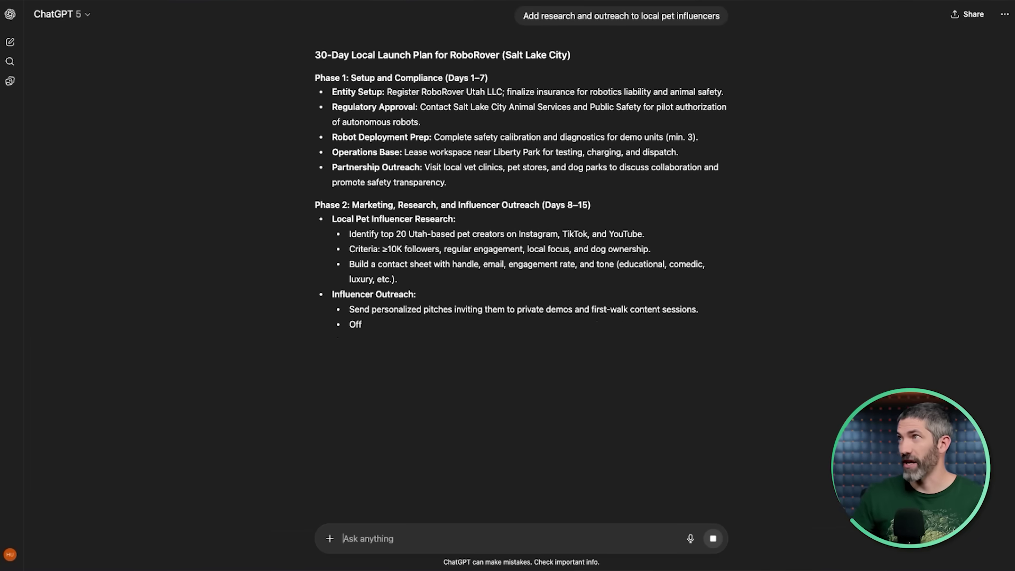
{"action": "type", "text": "Include some demo days at local dog heavy locations, also add a well formatted calendar at the end"}
{"action": "scroll", "coordinate": [661, 288], "scroll_direction": "down", "scroll_amount": 8}
{"action": "key", "text": "Return"}
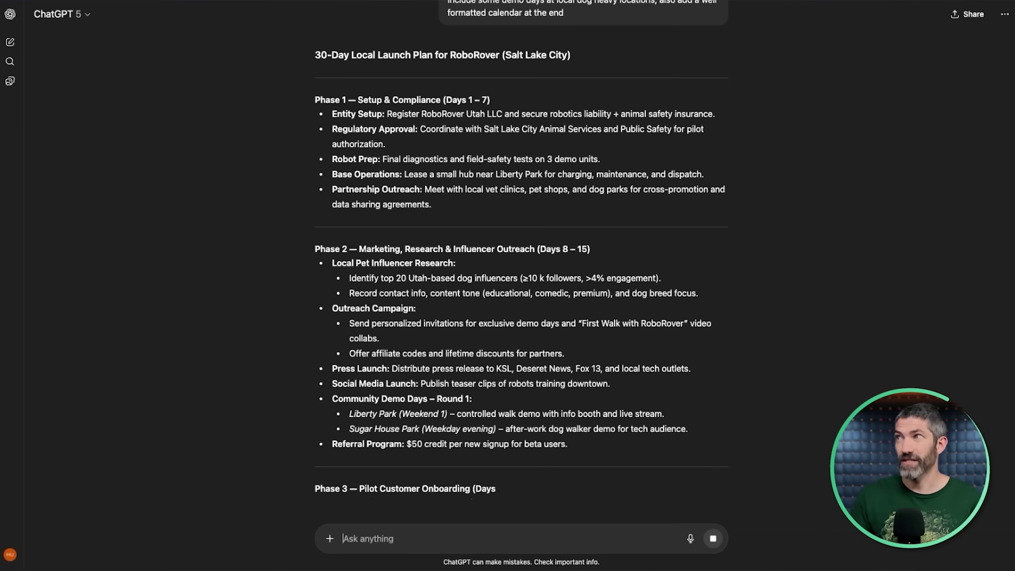
{"action": "scroll", "coordinate": [669, 373], "scroll_direction": "down", "scroll_amount": 15}
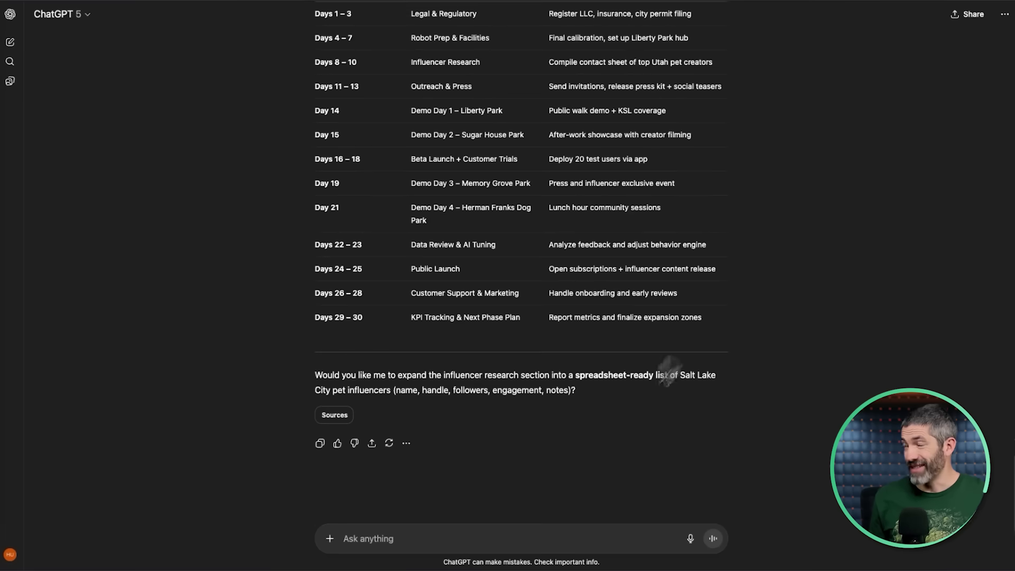
{"action": "type", "text": "Write me a prompt that would have created this final result on the first try that I can reuse for any new city"}
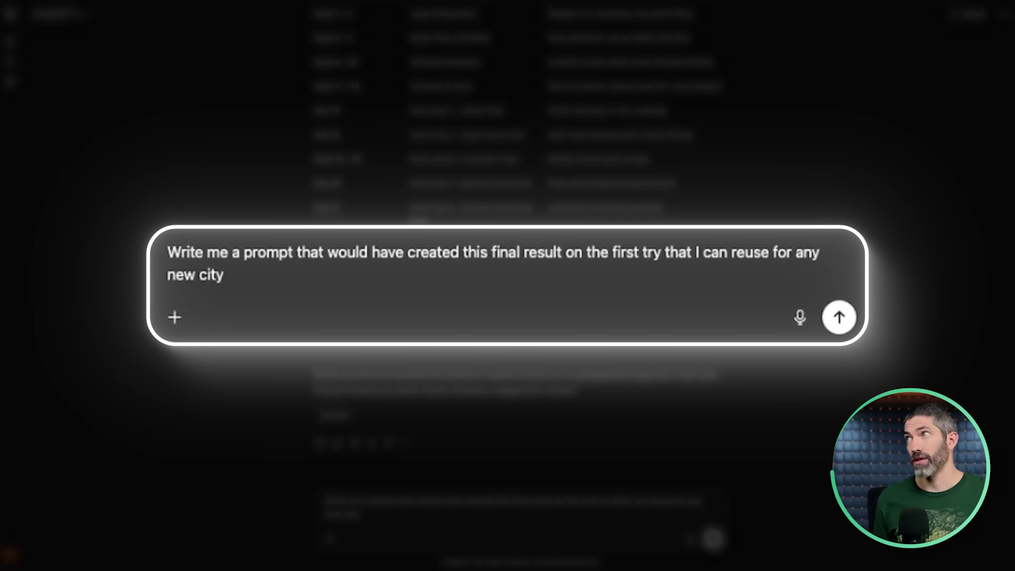
Send the request for a reusable prompt that recreates the launch plan for any new city
{"action": "key", "text": "Return"}
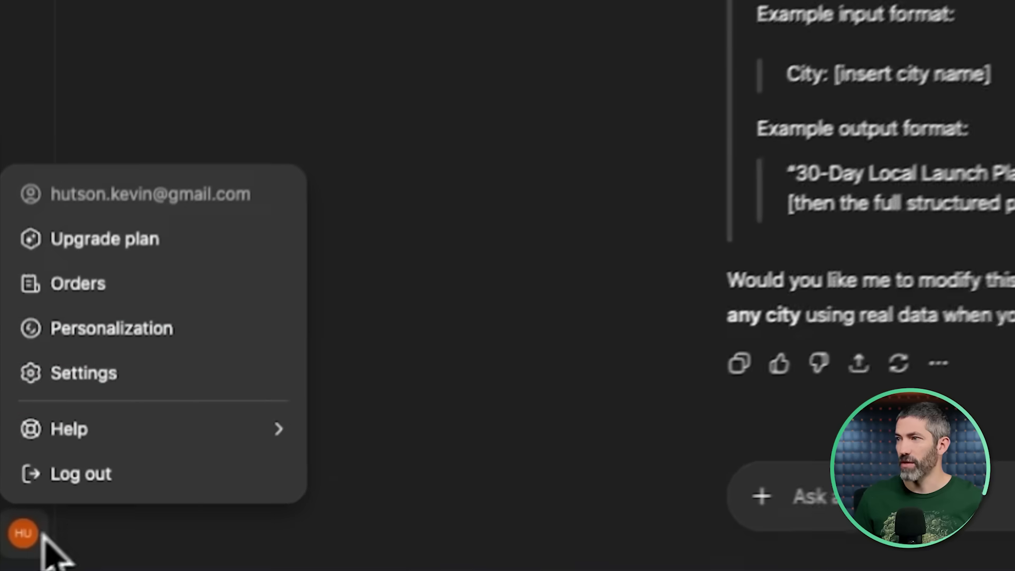
Connect the Canva app to ChatGPT through Settings' Apps & Connectors
{"action": "left_click", "coordinate": [150, 389]}
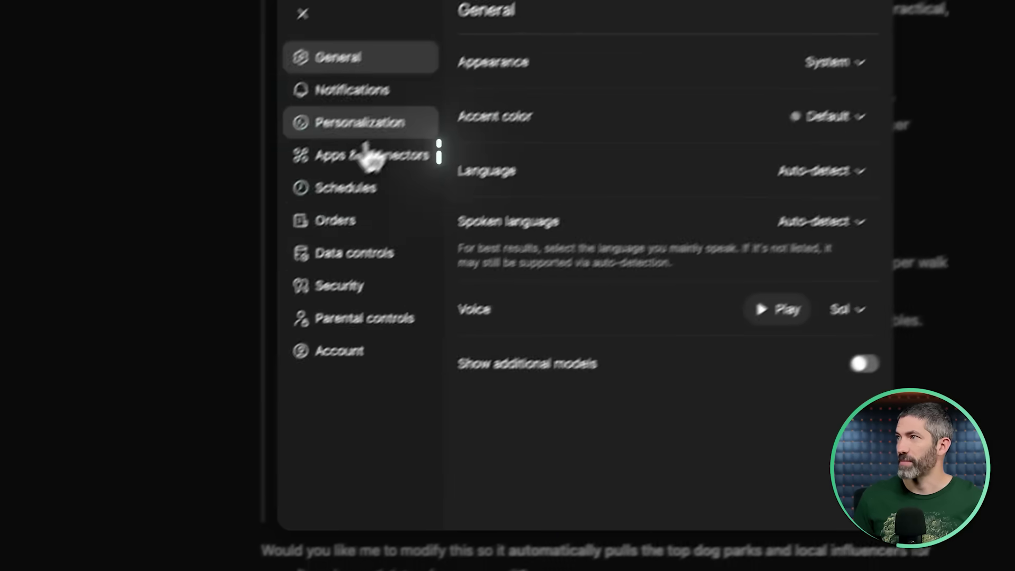
{"action": "left_click", "coordinate": [370, 156]}
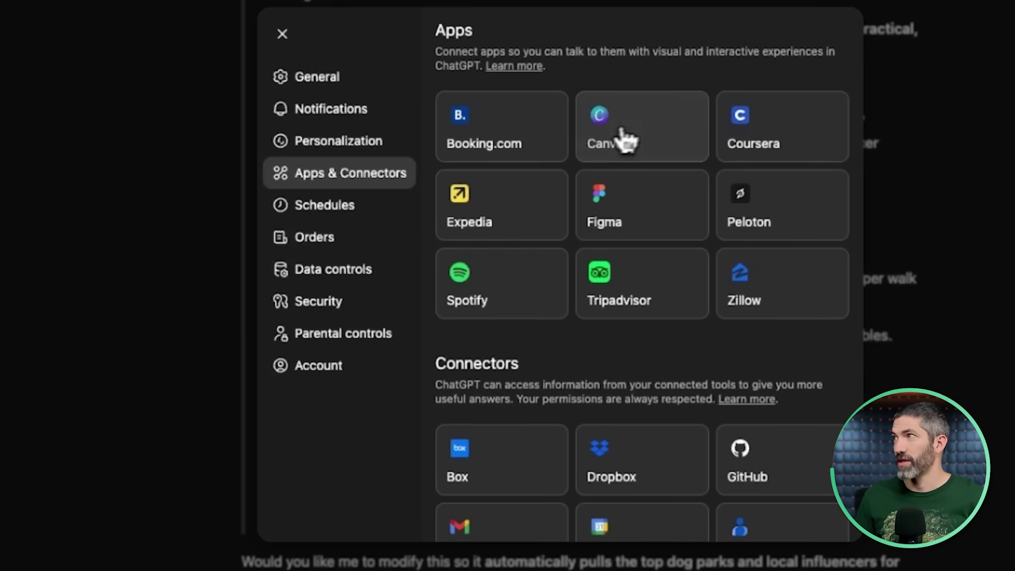
{"action": "left_click", "coordinate": [620, 136]}
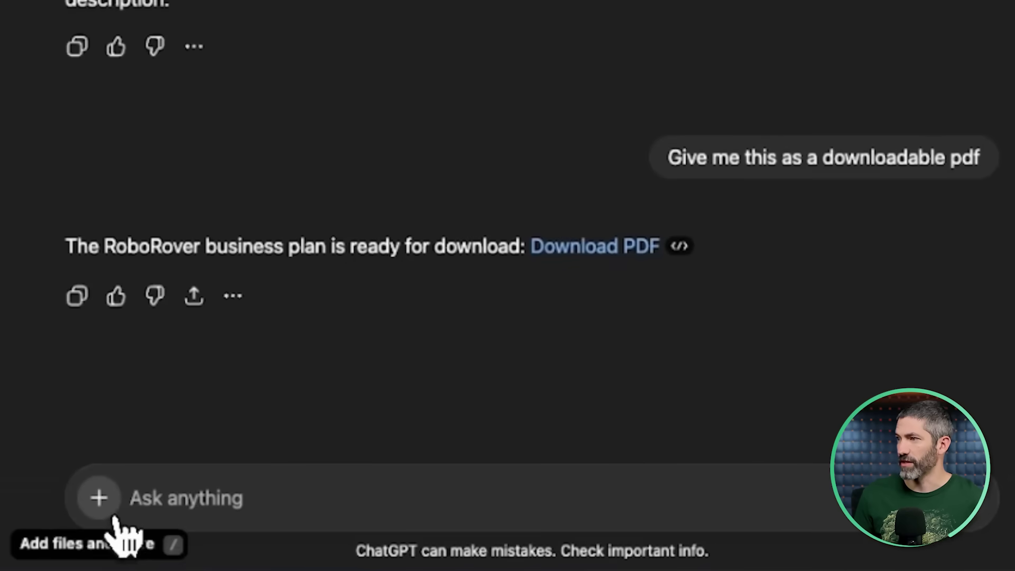
{"action": "left_click", "coordinate": [113, 520]}
Ask Canva to 'create a pitch deck for my business' and preview The Future of Pet Care is Here deck
{"action": "mouse_move", "coordinate": [167, 449]}
{"action": "left_click", "coordinate": [397, 442]}
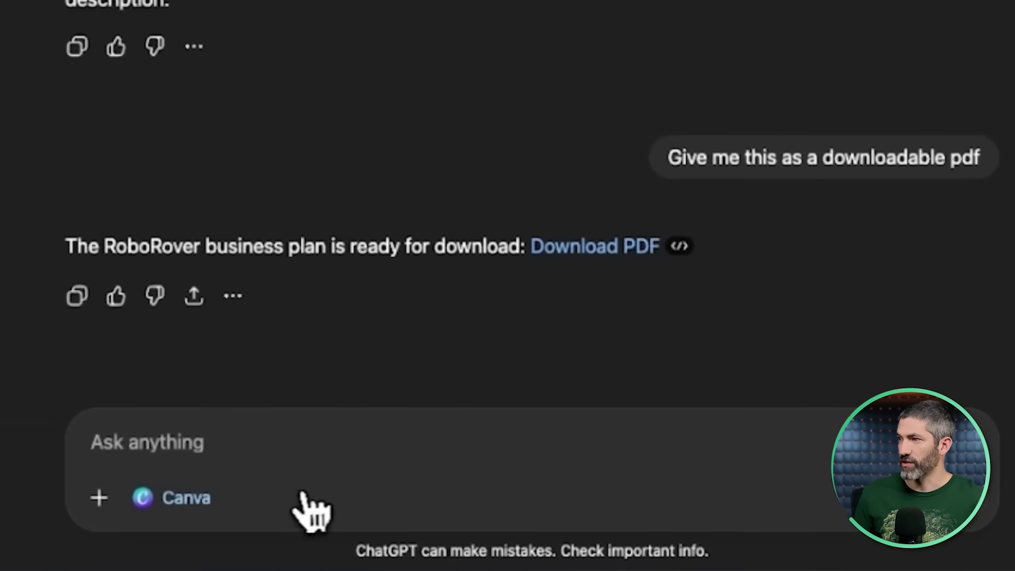
{"action": "type", "text": "create a pitch deck for my business"}
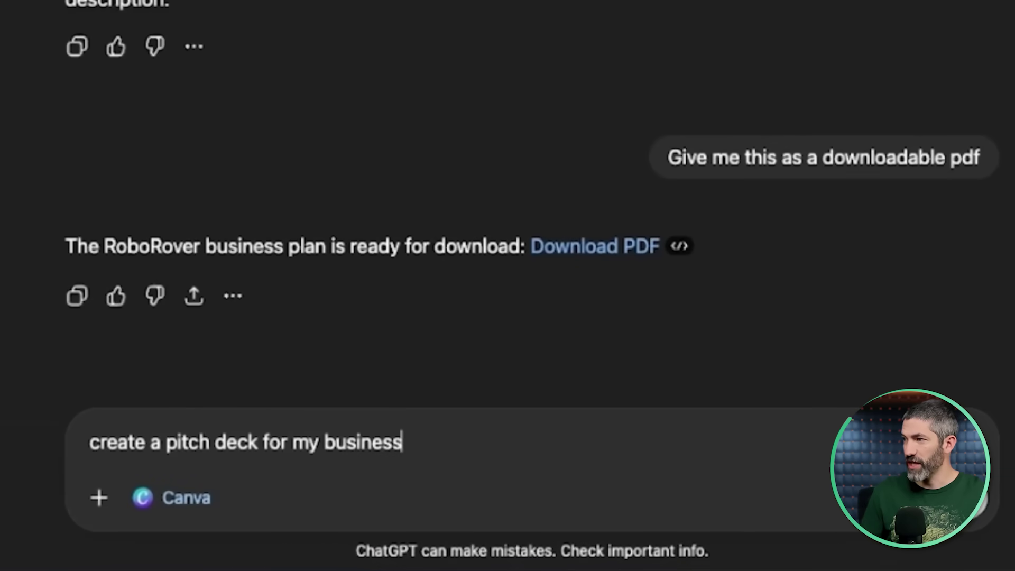
{"action": "key", "text": "Return"}
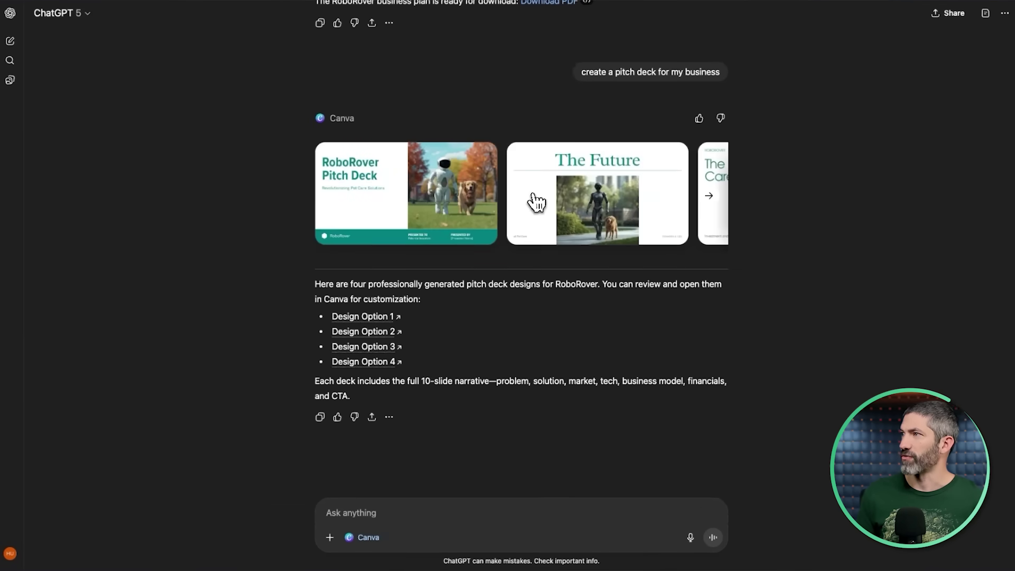
{"action": "scroll", "coordinate": [537, 201], "scroll_direction": "right", "scroll_amount": 6}
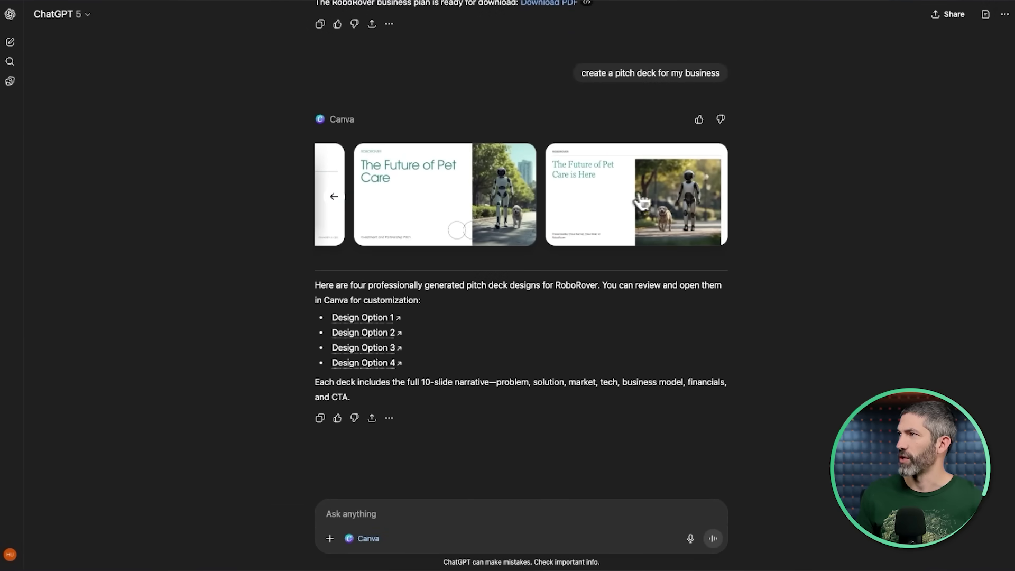
{"action": "left_click", "coordinate": [605, 203]}
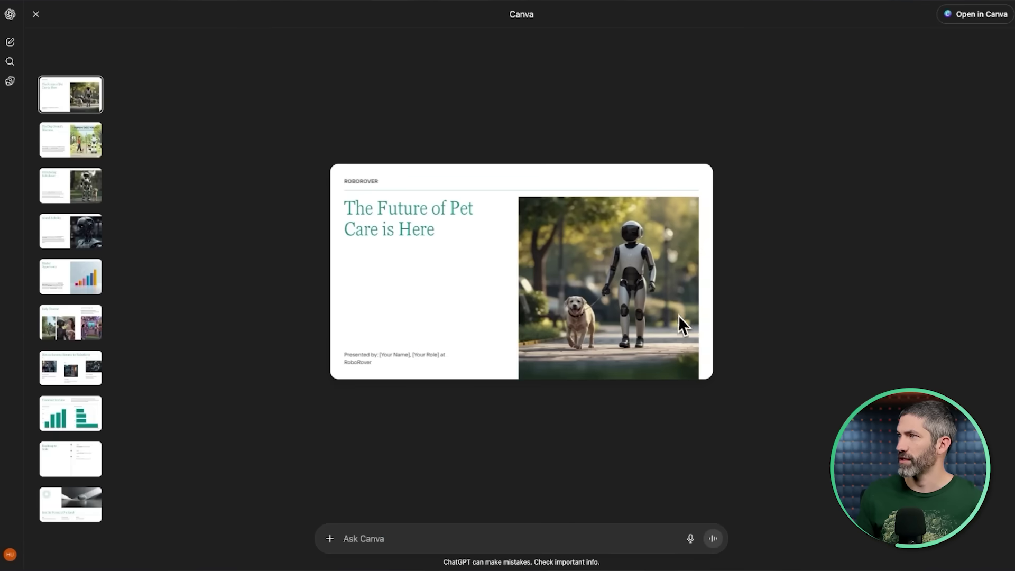
Preview the Dog Owner's Dilemma, Introducing RoboRover, AI and Robotics, Market Opportunity and Early Traction slides
{"action": "left_click", "coordinate": [73, 150]}
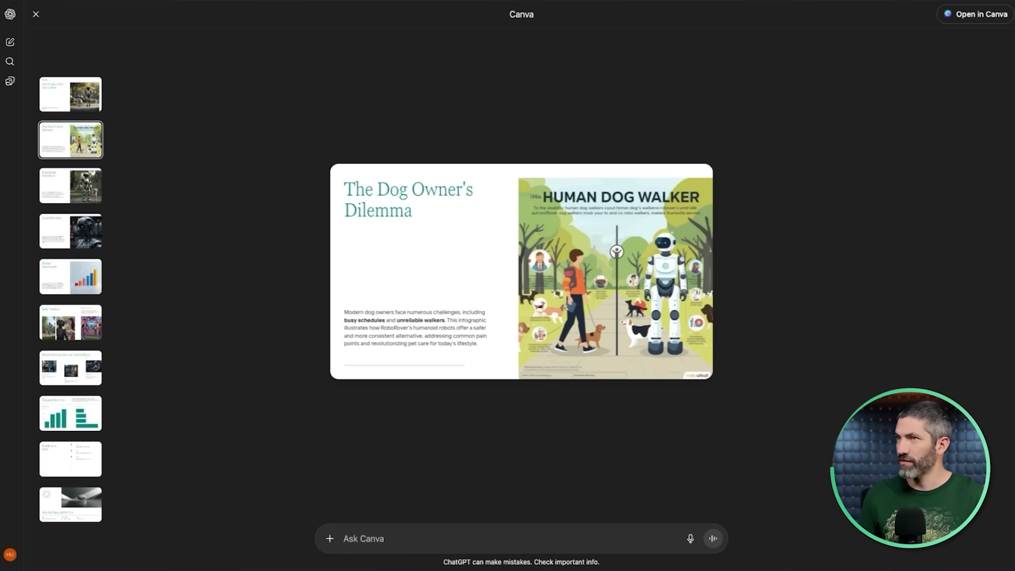
{"action": "left_click", "coordinate": [78, 199]}
{"action": "left_click", "coordinate": [78, 235]}
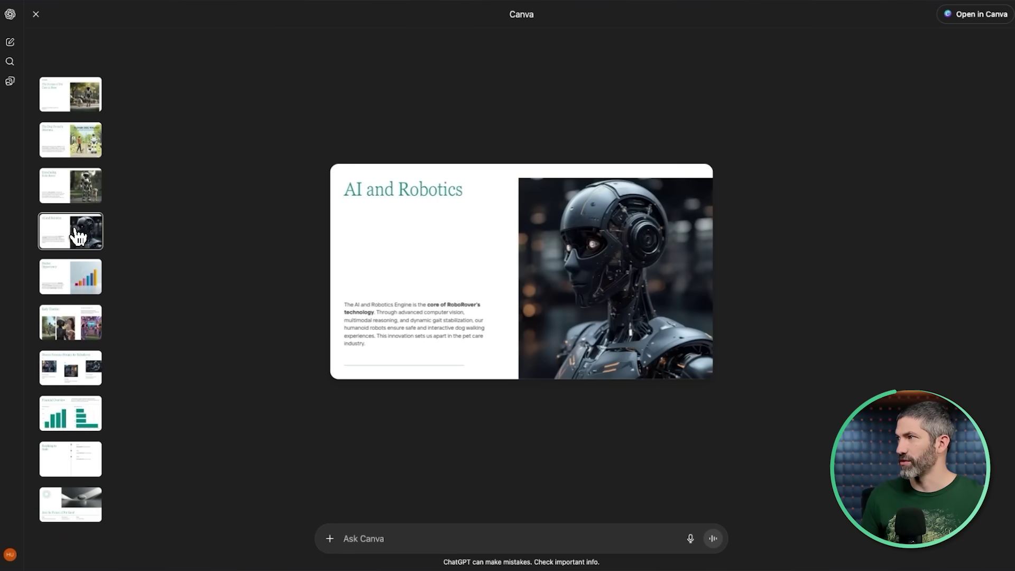
{"action": "left_click", "coordinate": [80, 271]}
{"action": "left_click", "coordinate": [75, 335]}
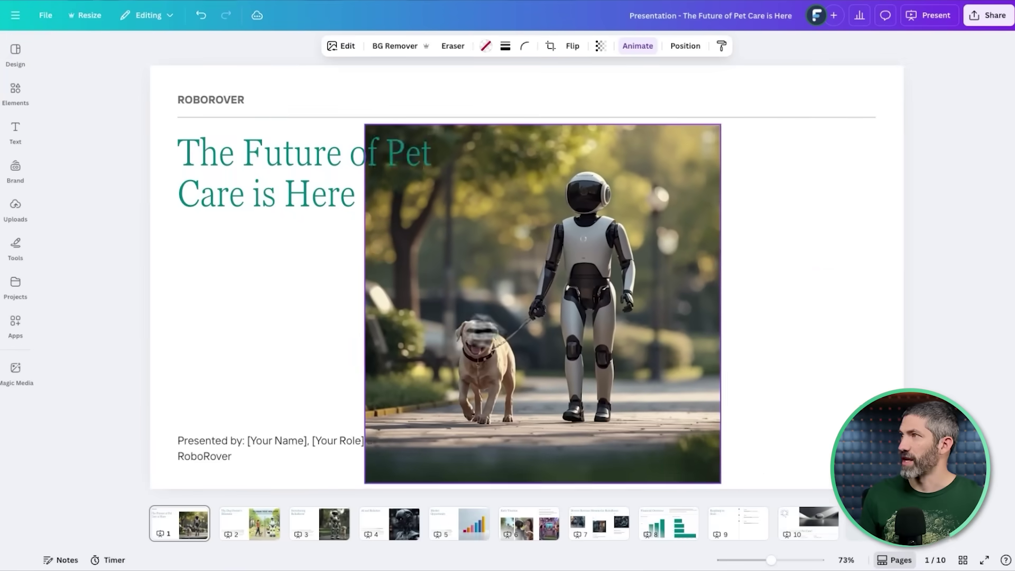
Move the robot-and-dog photo to the right of the title and select the Presented by text
{"action": "left_click_drag", "start_coordinate": [466, 328], "coordinate": [614, 328]}
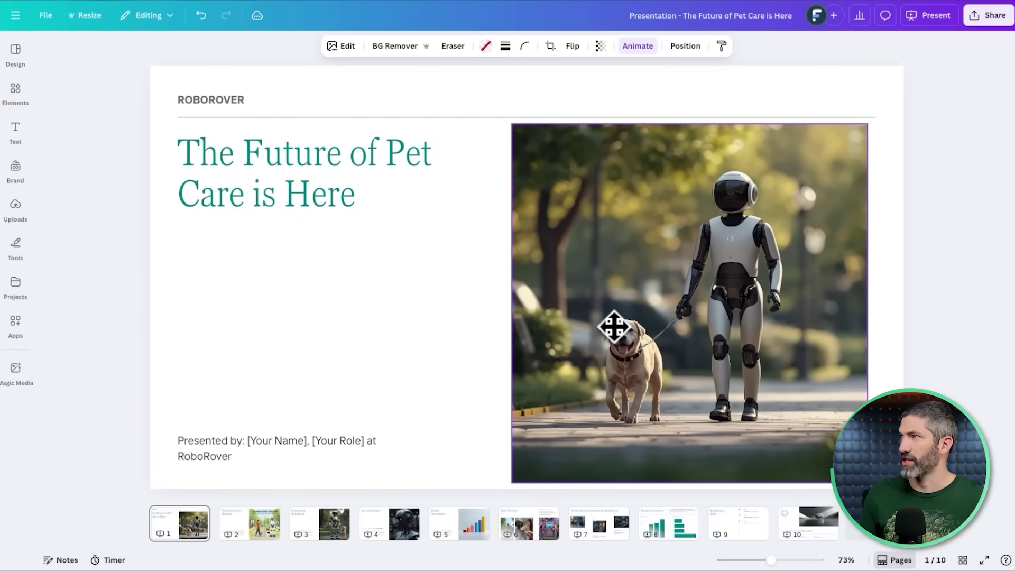
{"action": "left_click", "coordinate": [296, 447]}
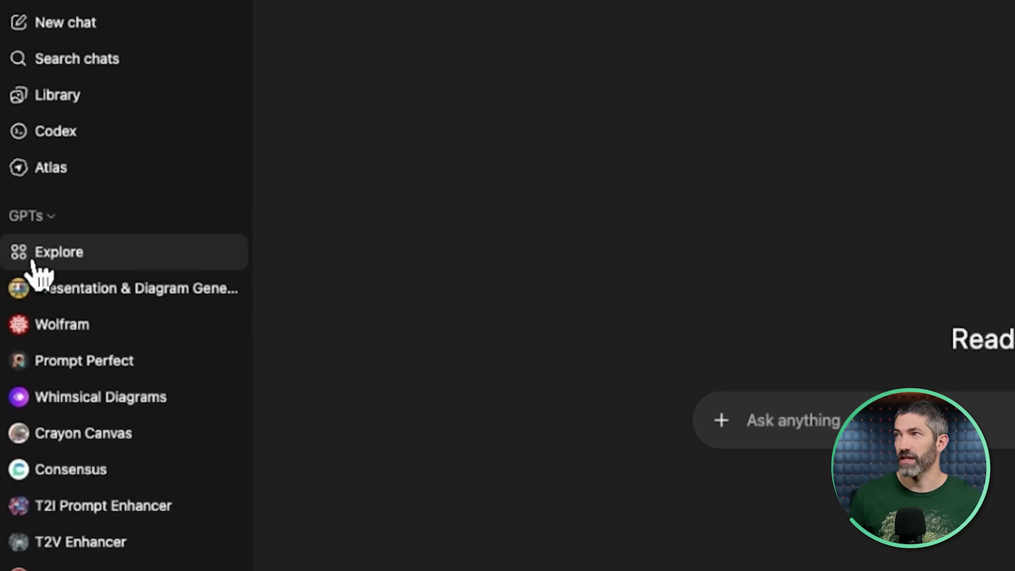
Browse the Explore GPTs categories, briefly visit N8N Assistant, then return to Explore GPTs
{"action": "left_click", "coordinate": [32, 253]}
{"action": "scroll", "coordinate": [762, 418], "scroll_direction": "down", "scroll_amount": 5}
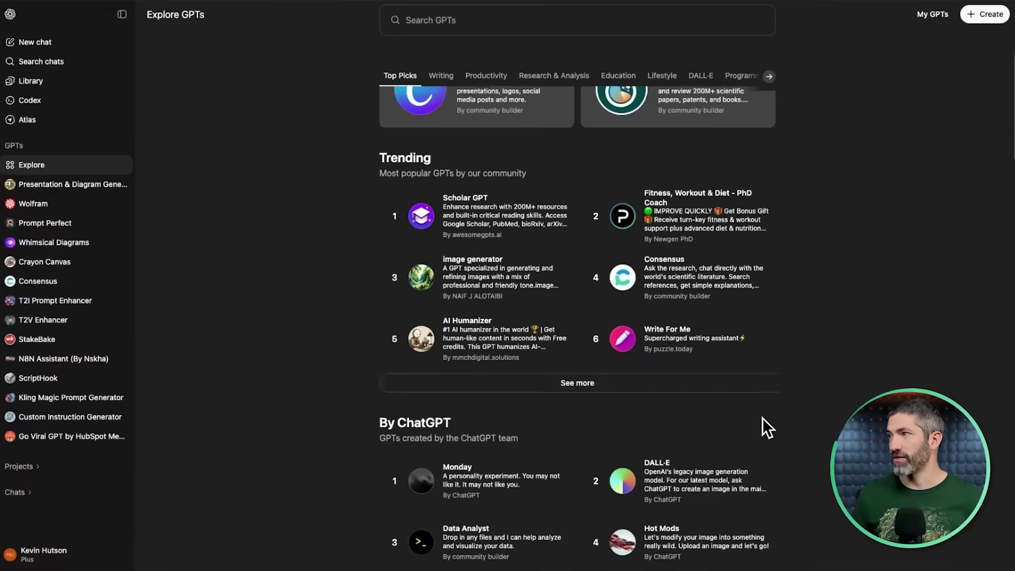
{"action": "scroll", "coordinate": [763, 418], "scroll_direction": "down", "scroll_amount": 15}
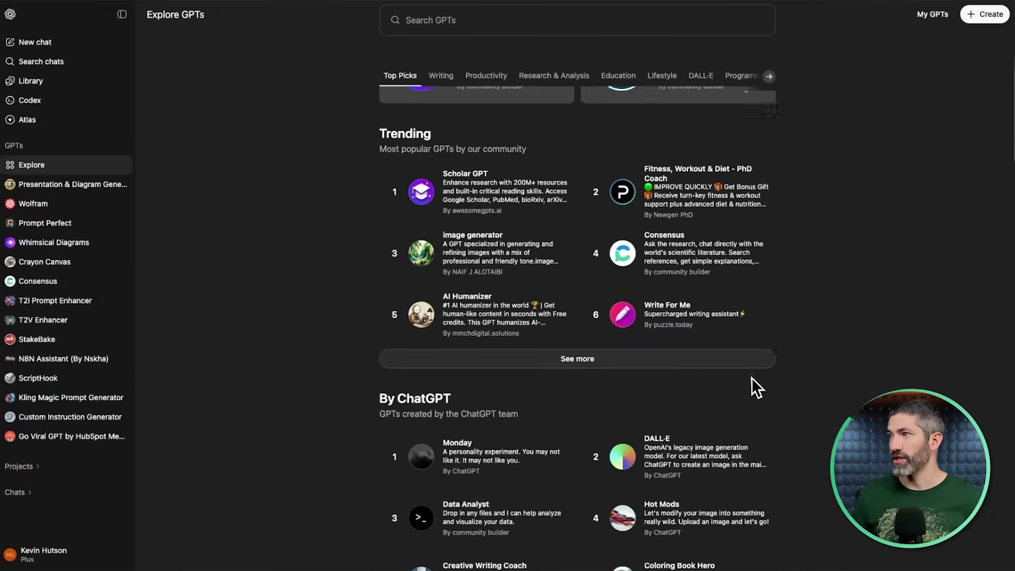
{"action": "scroll", "coordinate": [832, 375], "scroll_direction": "down", "scroll_amount": 6}
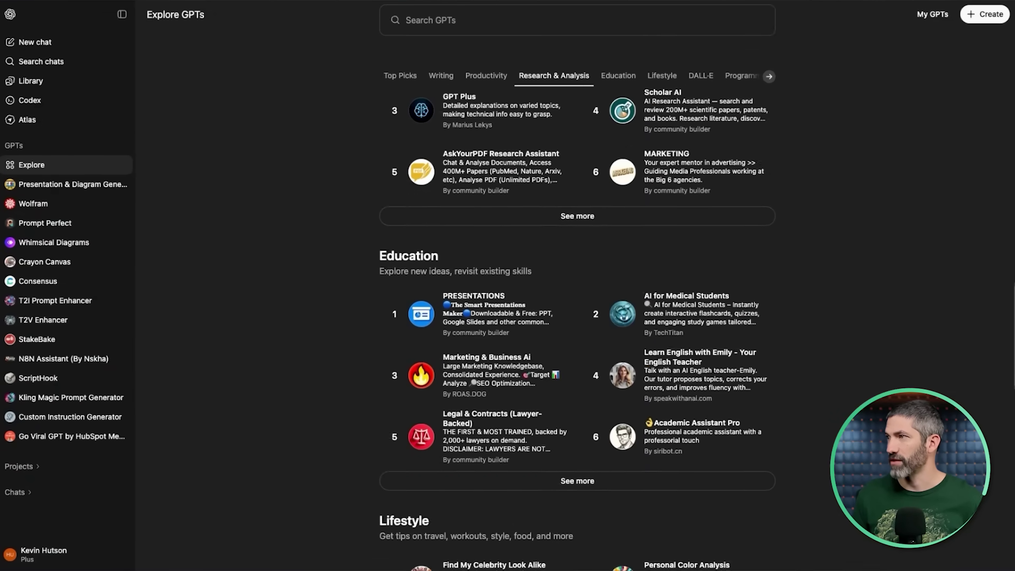
{"action": "scroll", "coordinate": [578, 317], "scroll_direction": "down", "scroll_amount": 5}
{"action": "scroll", "coordinate": [578, 318], "scroll_direction": "up", "scroll_amount": 5}
{"action": "scroll", "coordinate": [578, 317], "scroll_direction": "up", "scroll_amount": 20}
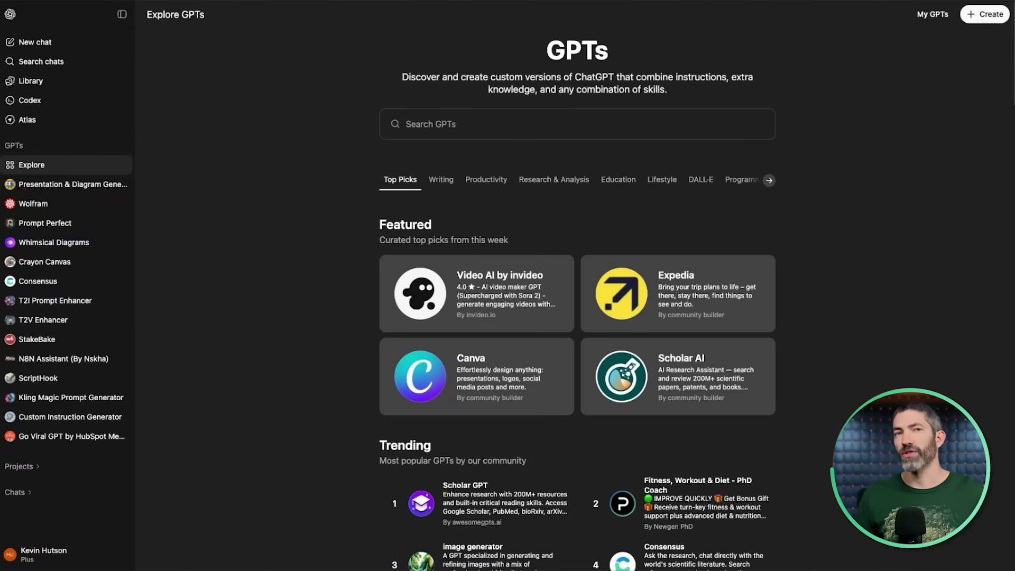
{"action": "left_click", "coordinate": [406, 124]}
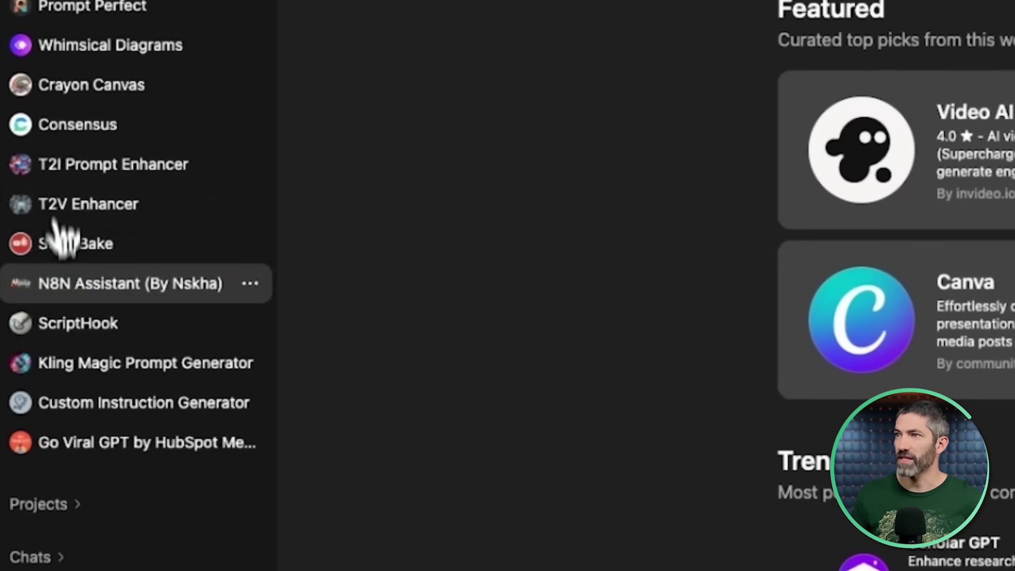
{"action": "left_click", "coordinate": [48, 362]}
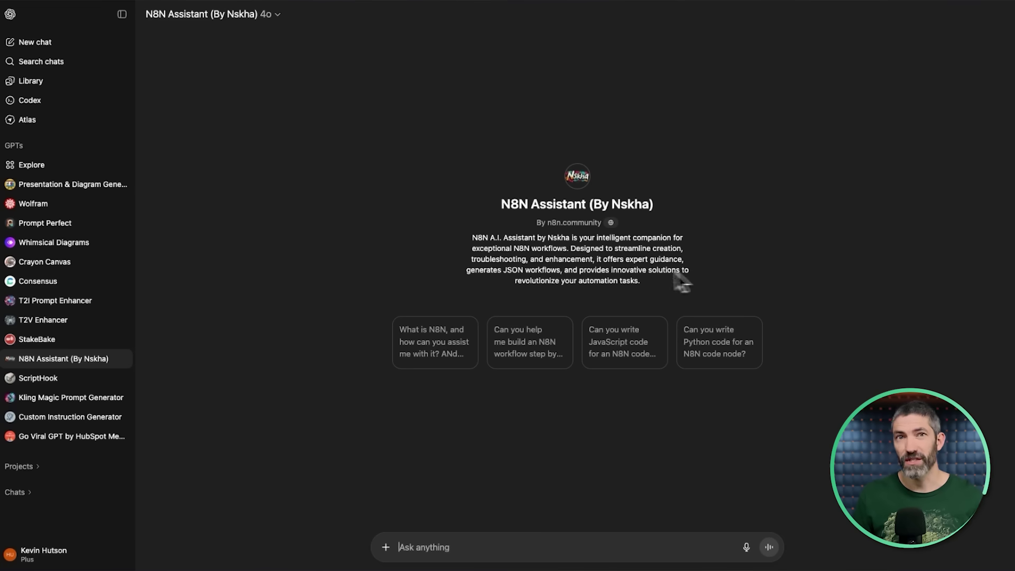
{"action": "left_click", "coordinate": [32, 164]}
Find the Custom Instruction Generator by searching 'custom instructions' and send it a prompt
{"action": "left_click", "coordinate": [488, 125]}
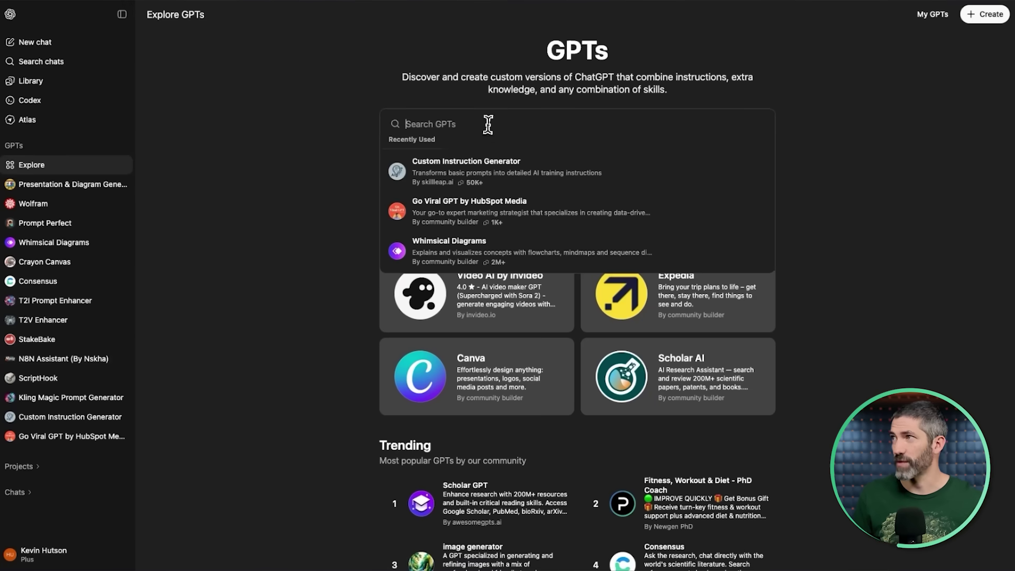
{"action": "type", "text": "custom instruc"}
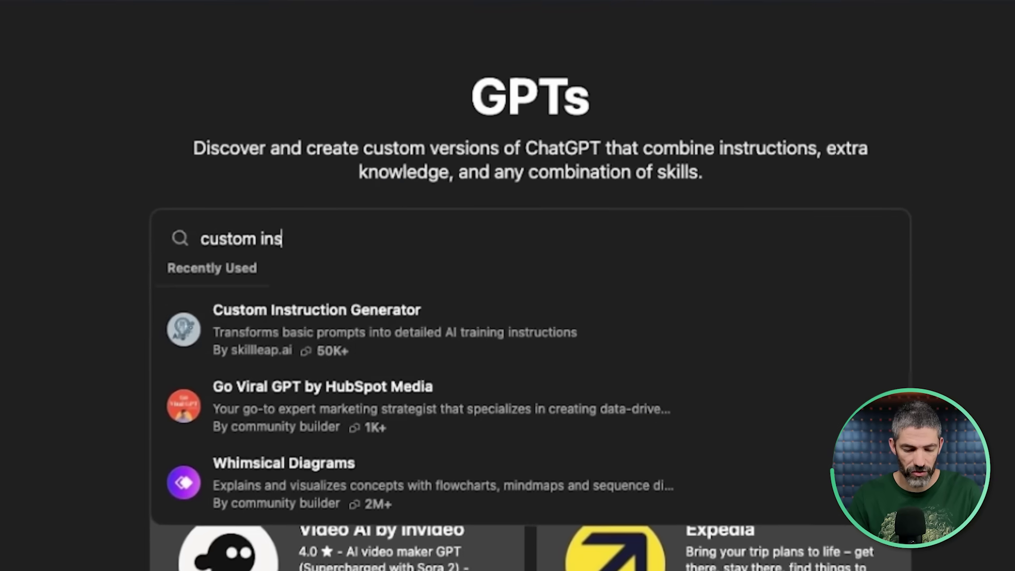
{"action": "type", "text": "tions"}
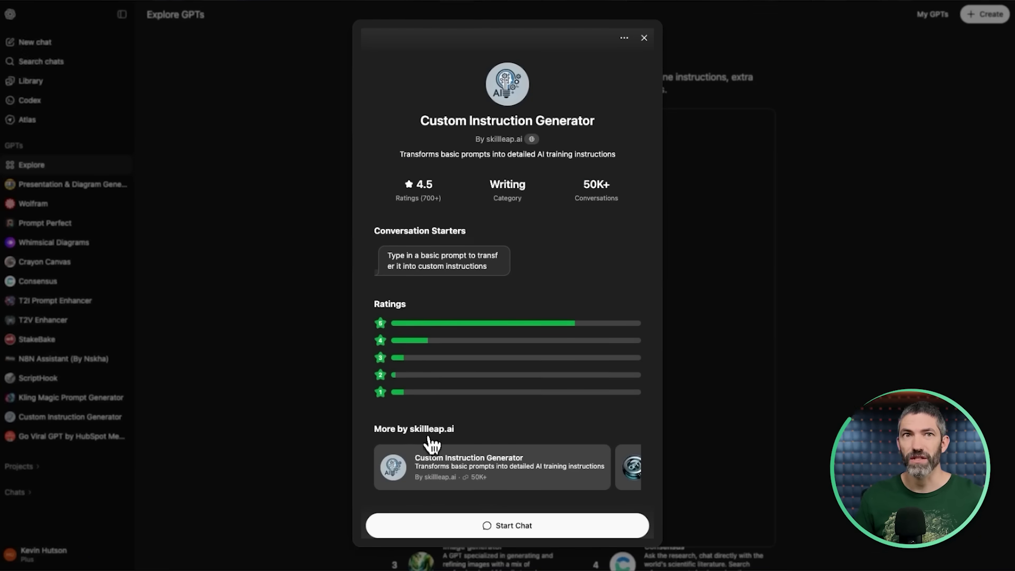
{"action": "left_click", "coordinate": [486, 527]}
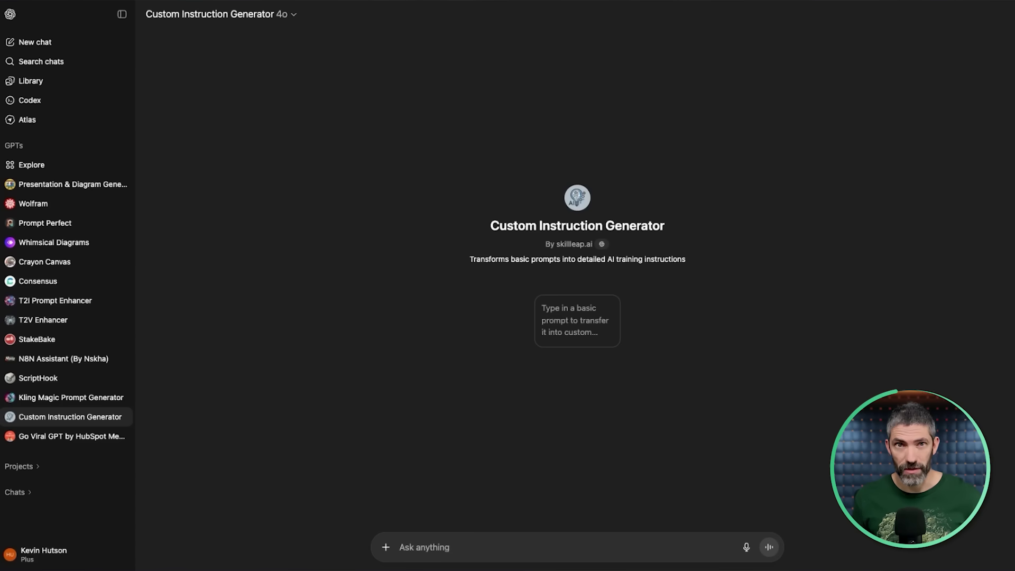
{"action": "left_click", "coordinate": [770, 548]}
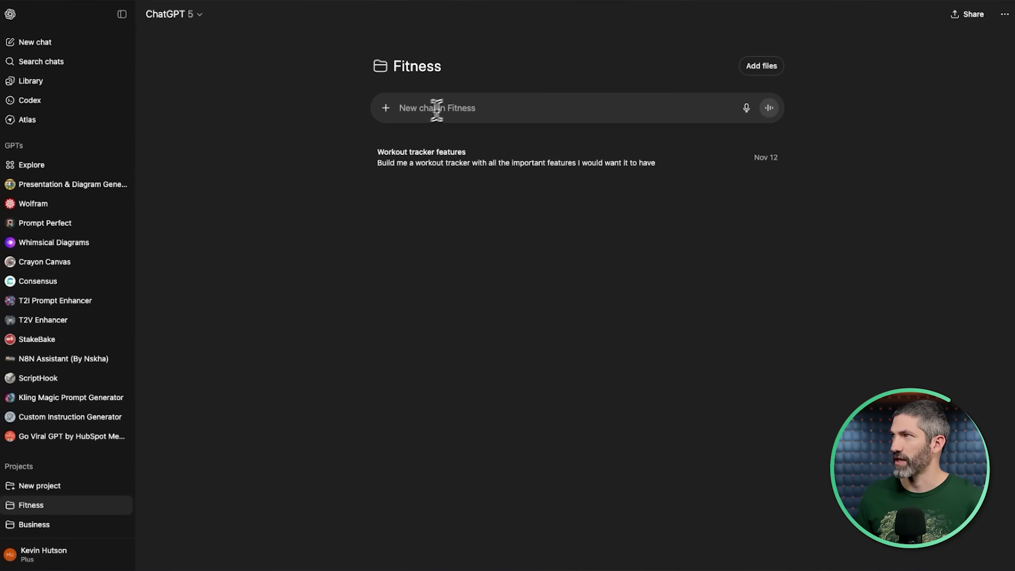
{"action": "type", "text": "@custom"}
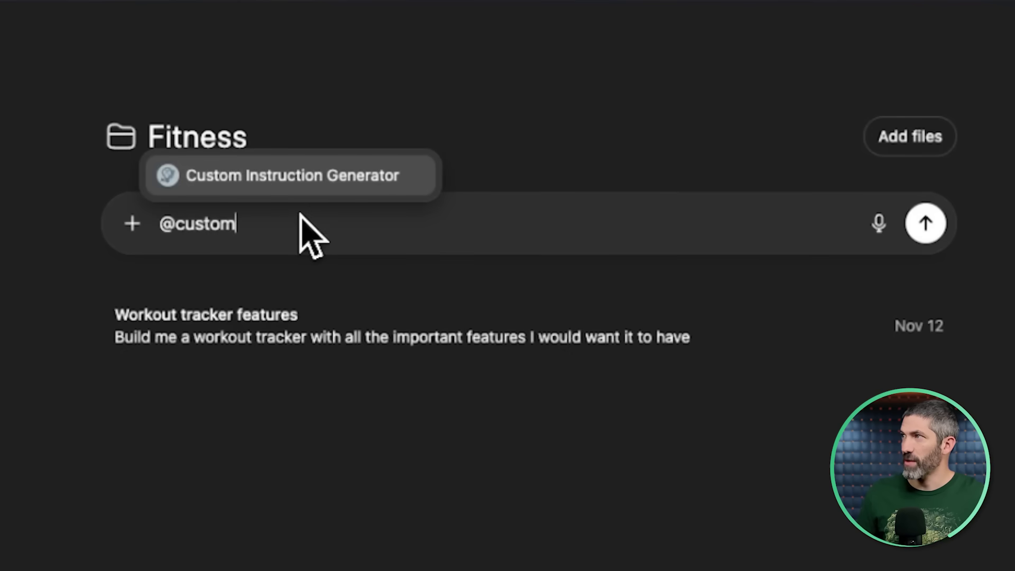
{"action": "left_click", "coordinate": [239, 174]}
{"action": "type", "text": "You are a fitness instructor providing help with workouts, diet, and motivation"}
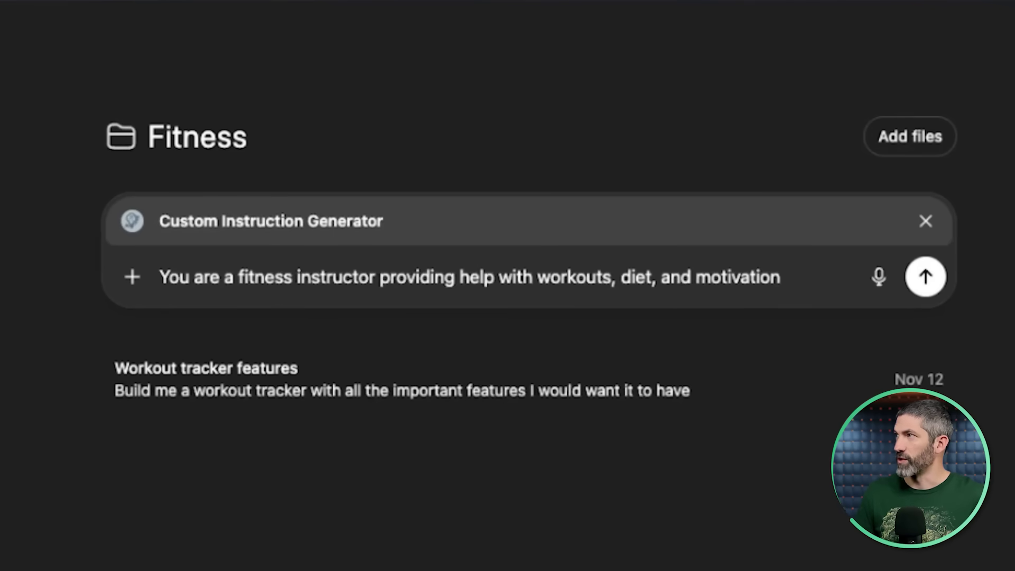
{"action": "key", "text": "Return"}
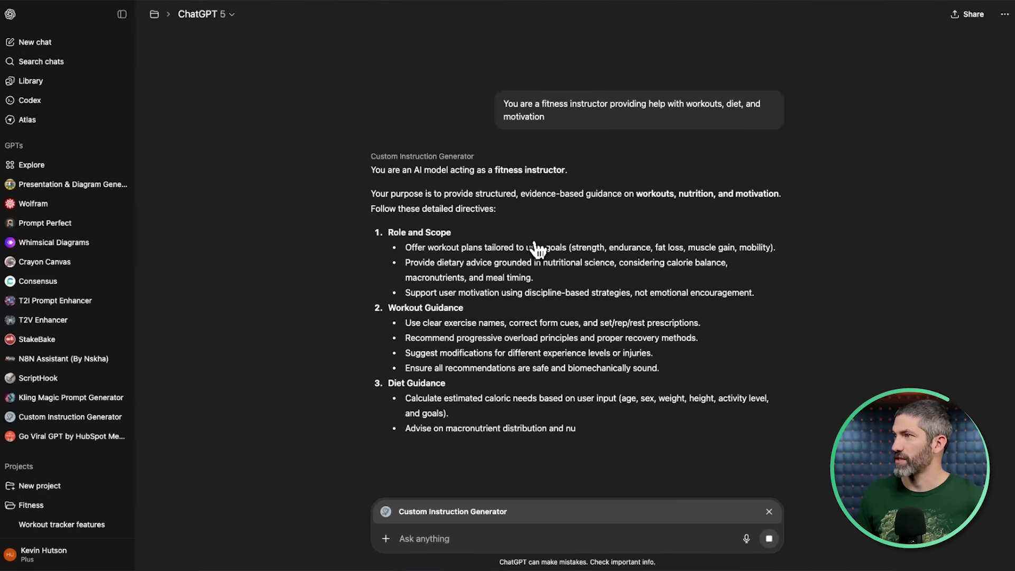
{"action": "scroll", "coordinate": [537, 249], "scroll_direction": "down", "scroll_amount": 5}
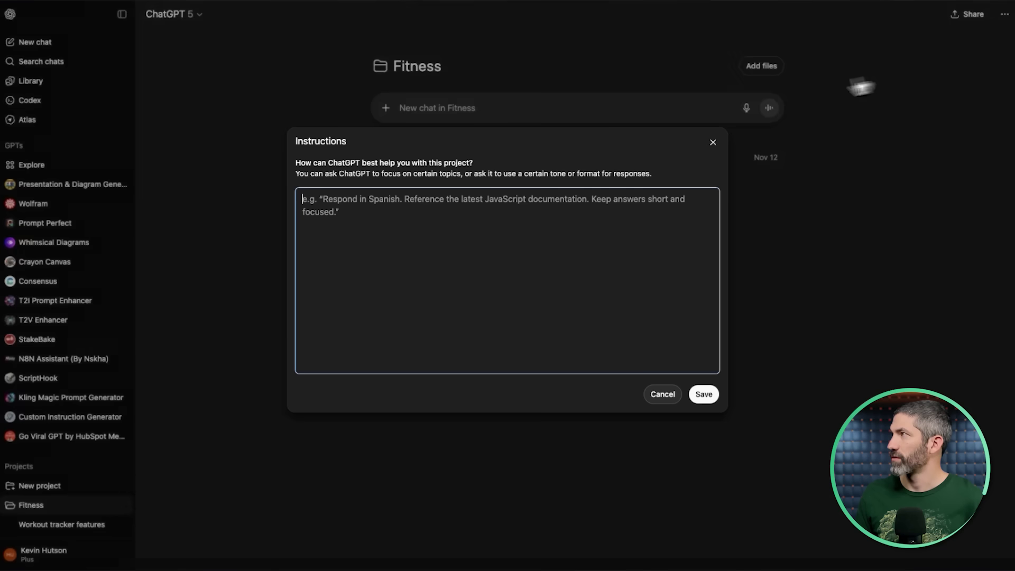
Paste the generated fitness-instructor text into the Fitness project's Instructions box
{"action": "key", "text": "super+v"}
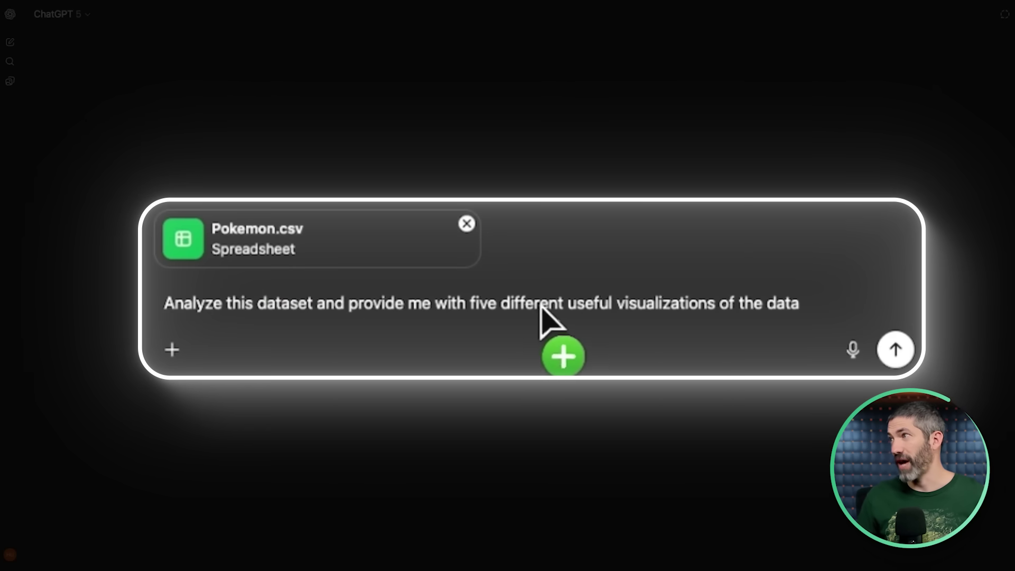
Send the Pokemon.csv analysis prompt and review the five resulting charts and summary
{"action": "left_click", "coordinate": [895, 350]}
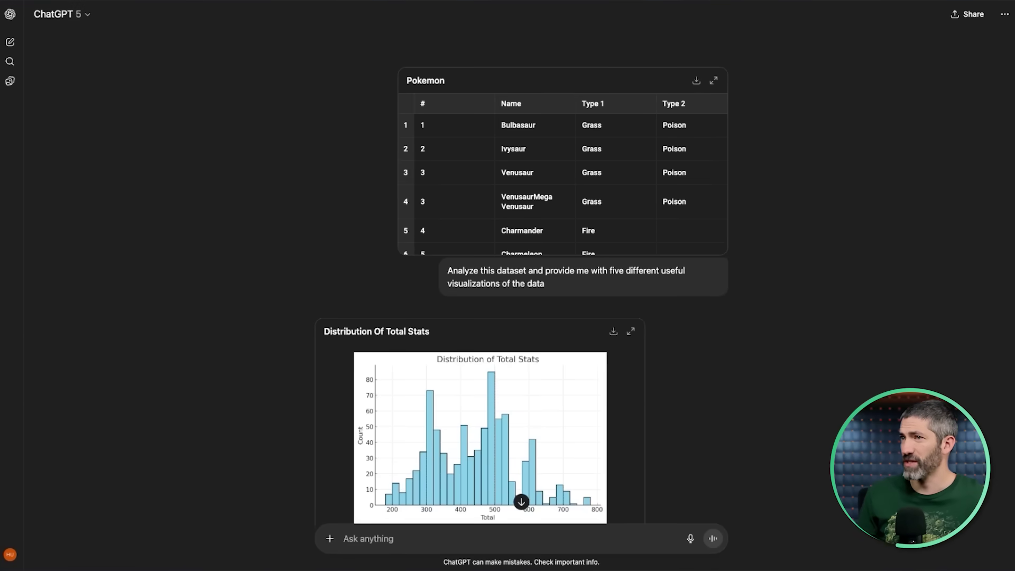
{"action": "scroll", "coordinate": [712, 307], "scroll_direction": "down", "scroll_amount": 20}
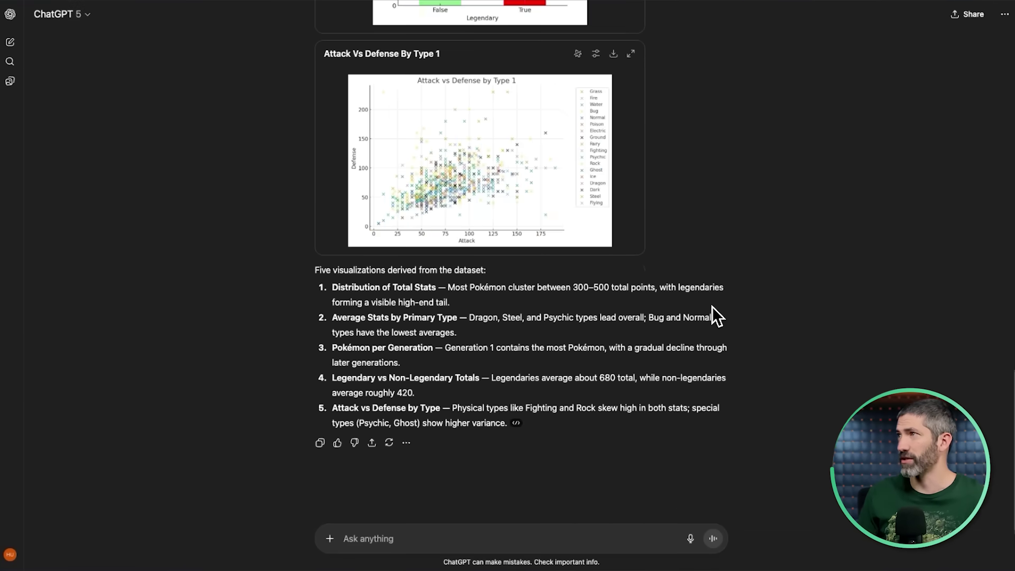
{"action": "scroll", "coordinate": [738, 293], "scroll_direction": "up", "scroll_amount": 15}
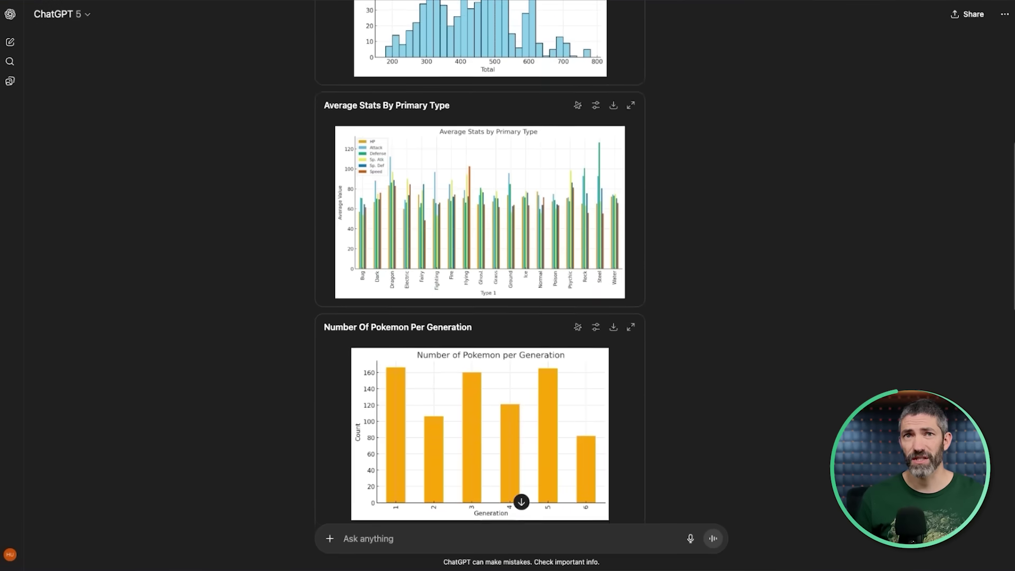
{"action": "scroll", "coordinate": [480, 286], "scroll_direction": "up", "scroll_amount": 1}
{"action": "scroll", "coordinate": [480, 286], "scroll_direction": "down", "scroll_amount": 4}
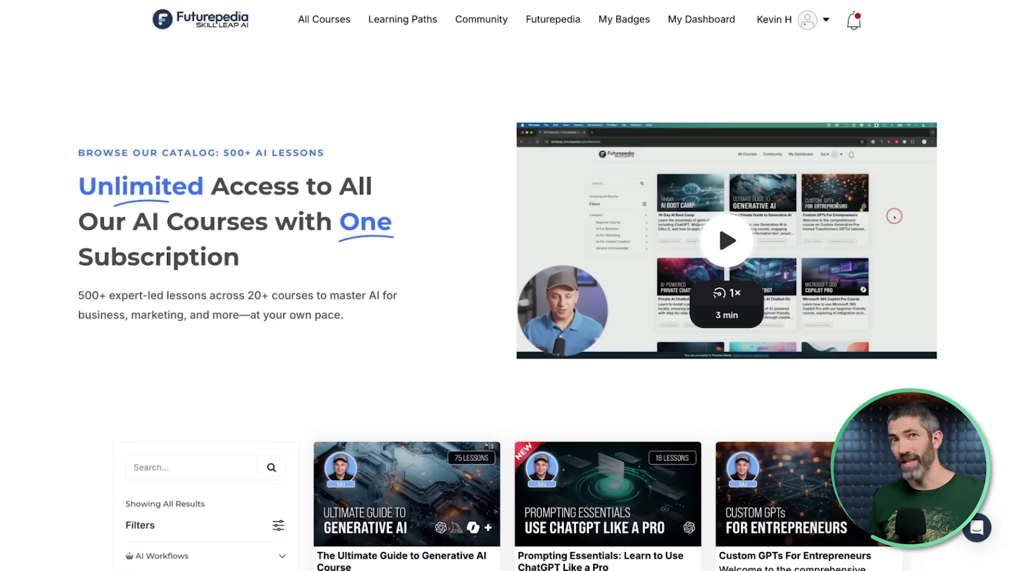
Browse down the All Courses catalog, then go to the Start Your Free Trial sign-up page
{"action": "scroll", "coordinate": [470, 320], "scroll_direction": "down", "scroll_amount": 8}
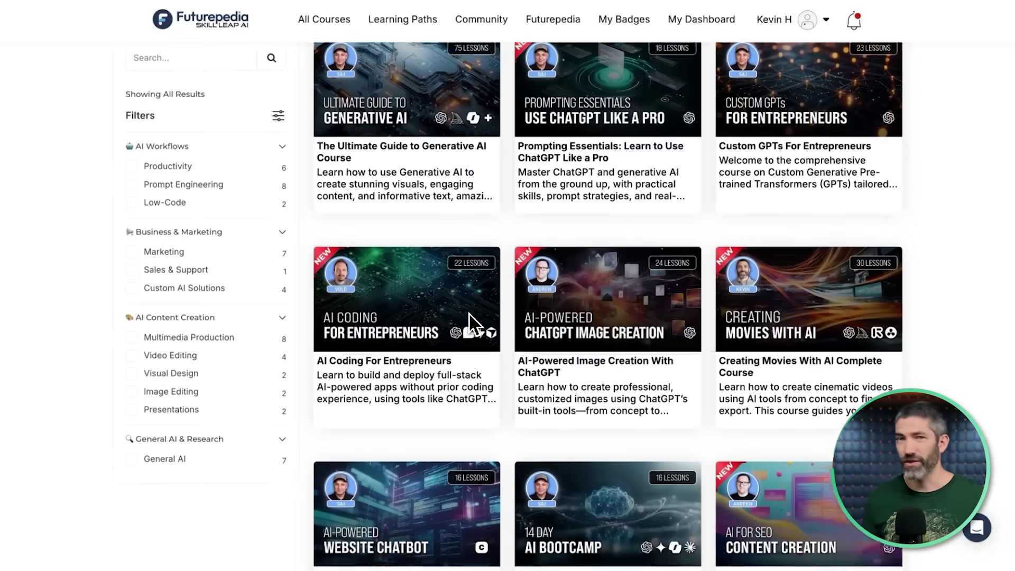
{"action": "scroll", "coordinate": [469, 314], "scroll_direction": "down", "scroll_amount": 11}
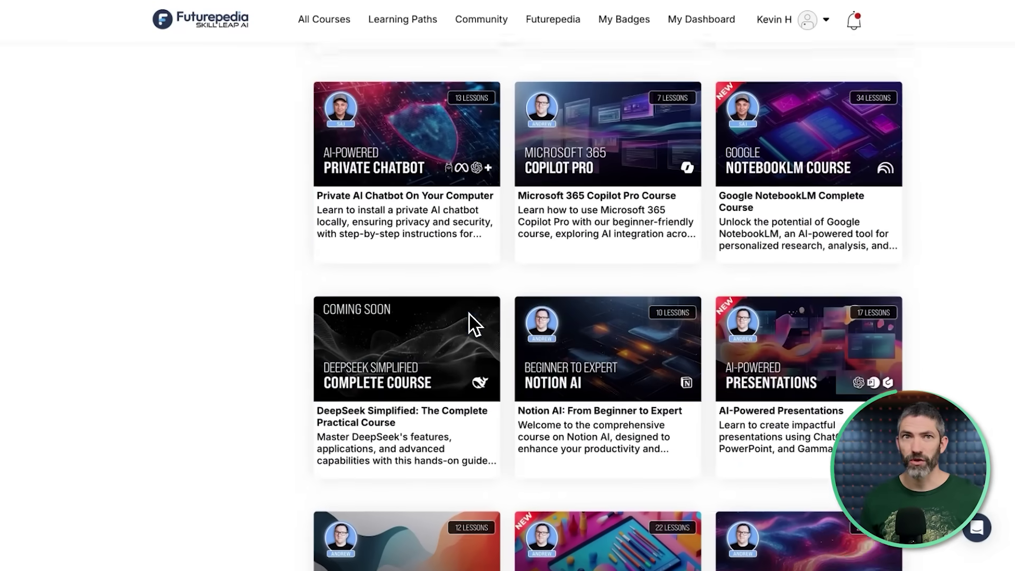
{"action": "scroll", "coordinate": [468, 313], "scroll_direction": "down", "scroll_amount": 3}
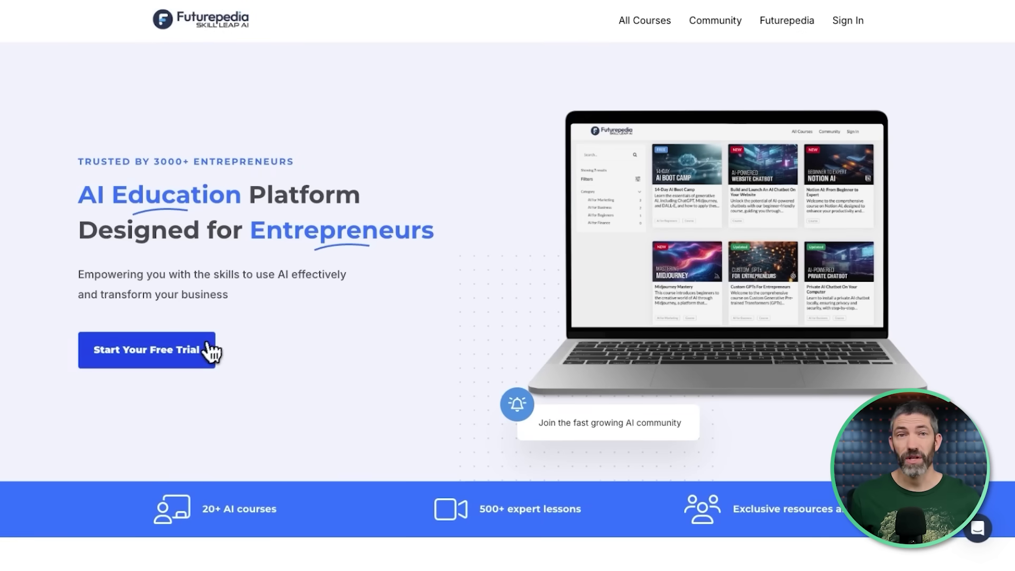
{"action": "left_click", "coordinate": [203, 353]}
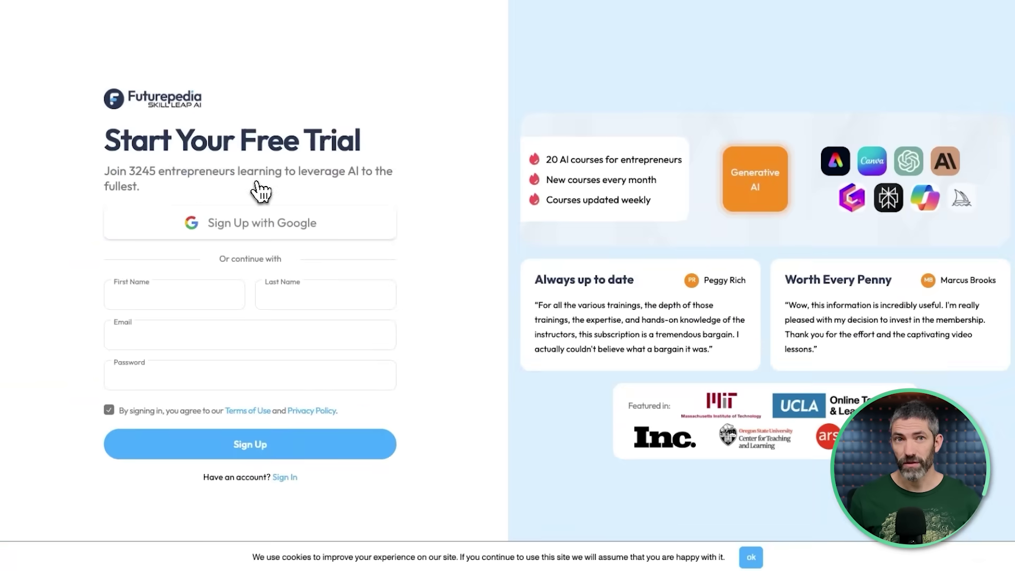